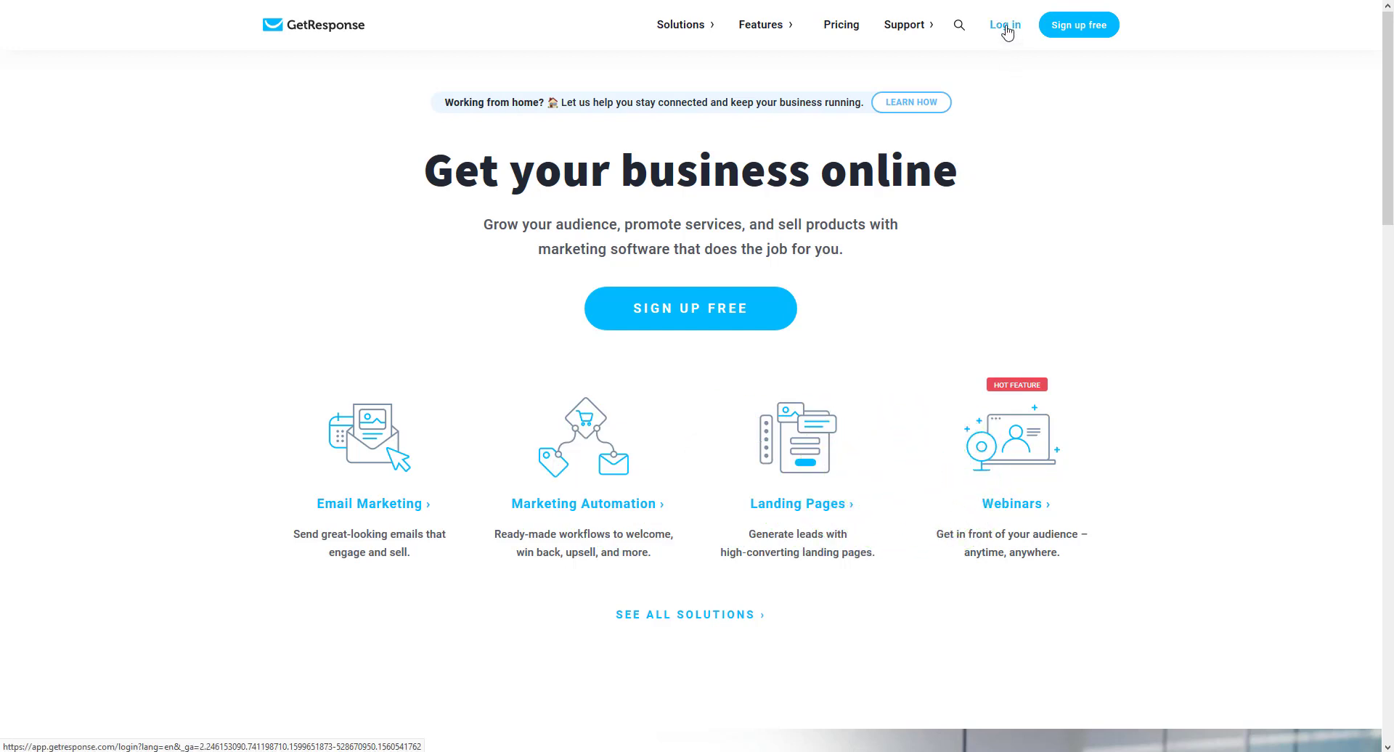
- Log in to the GetResponse account and start creating a new A/B test in Email marketing
{"action": "left_click", "coordinate": [1006, 31]}
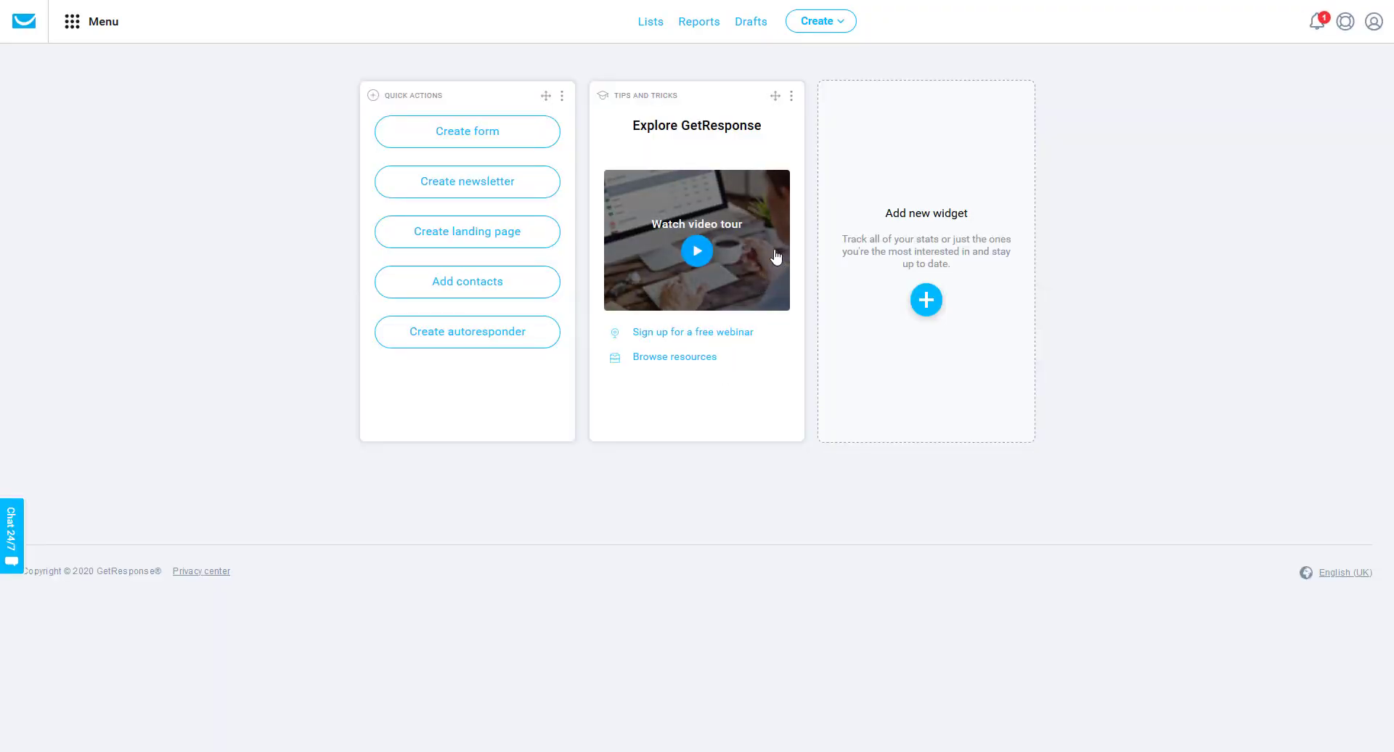
{"action": "left_click", "coordinate": [76, 24]}
{"action": "left_click", "coordinate": [45, 95]}
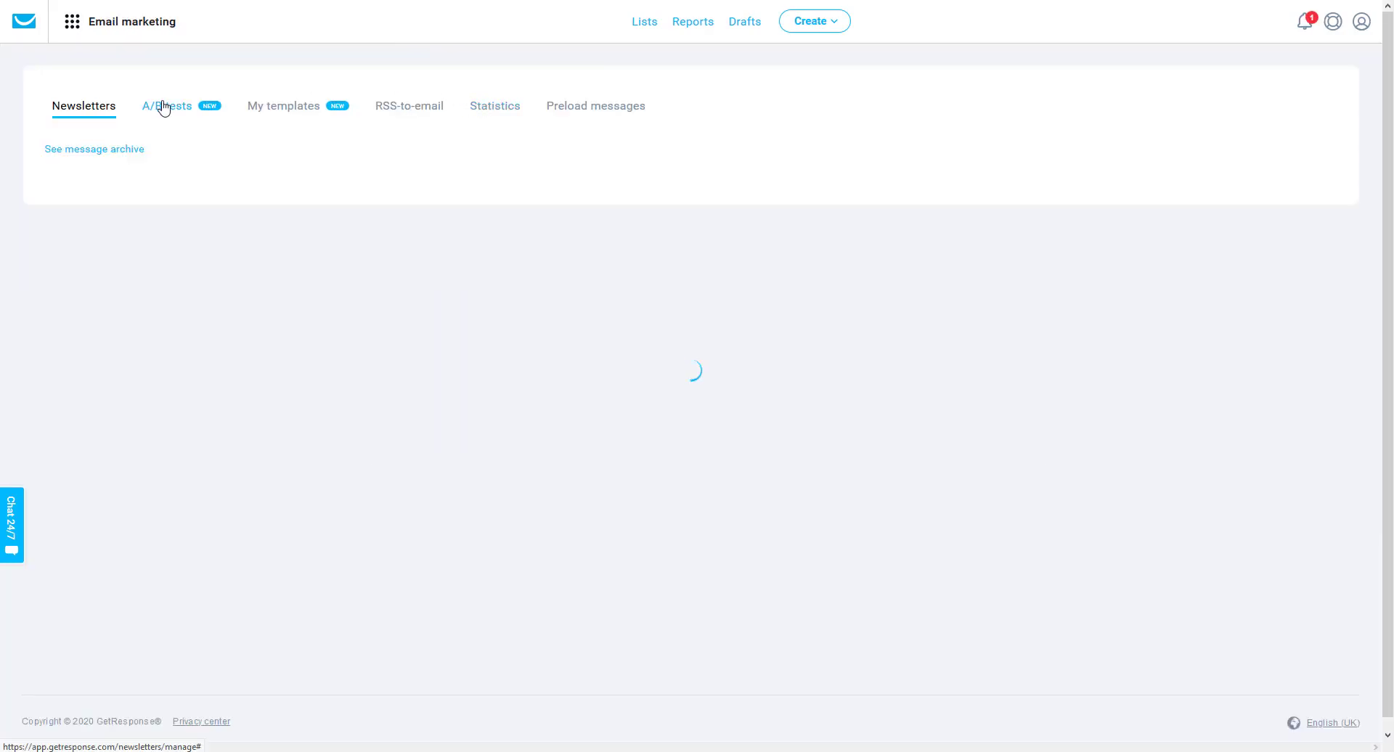
{"action": "left_click", "coordinate": [163, 107]}
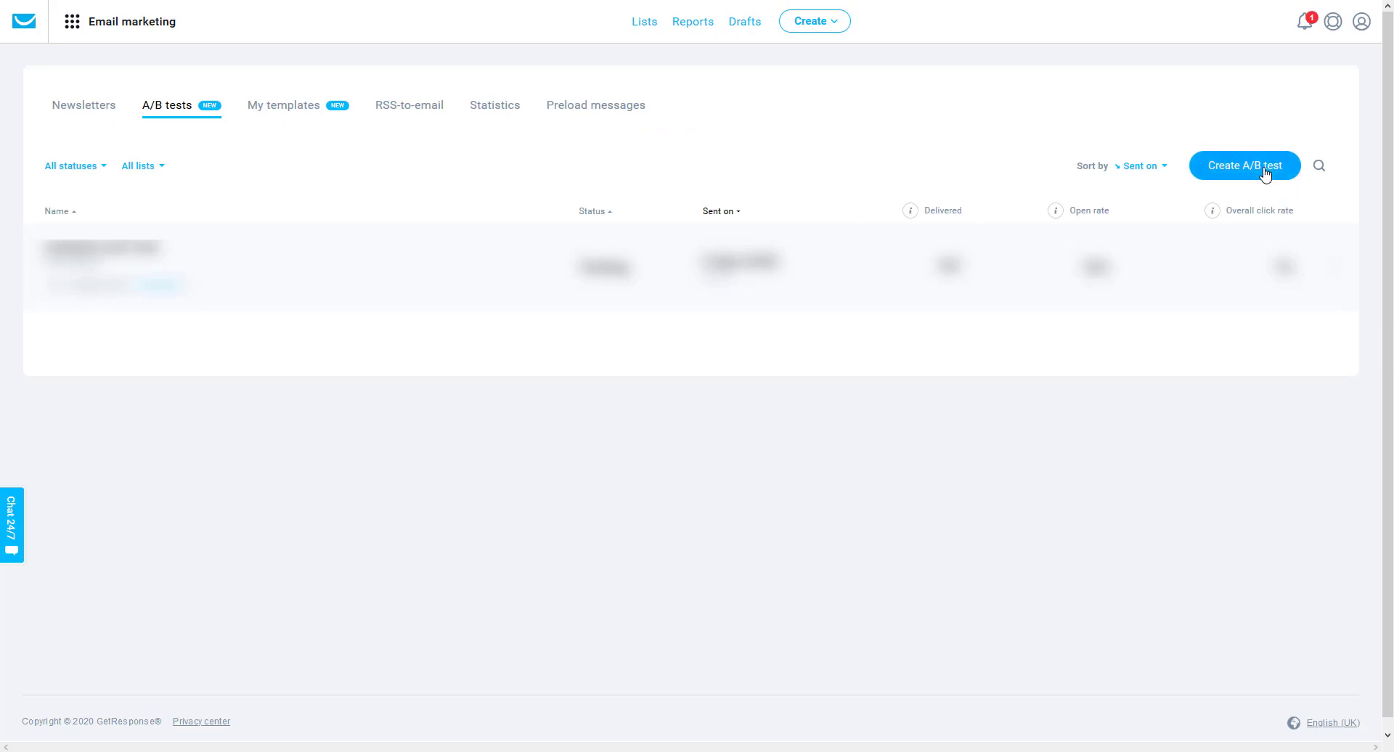
{"action": "left_click", "coordinate": [1264, 174]}
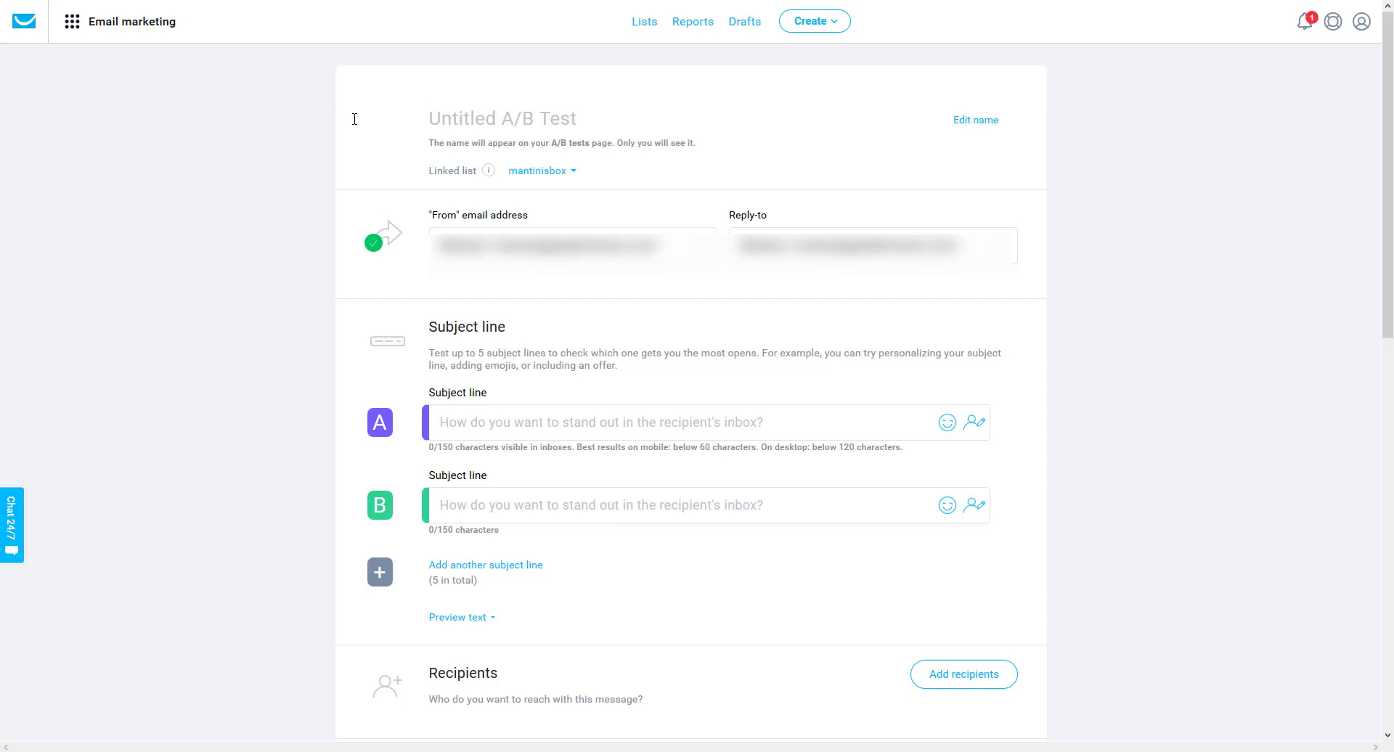
- Name the A/B test "pinterest" and set subject line A to "How to create pinterest images with high CTR"
{"action": "type", "text": "pin"}
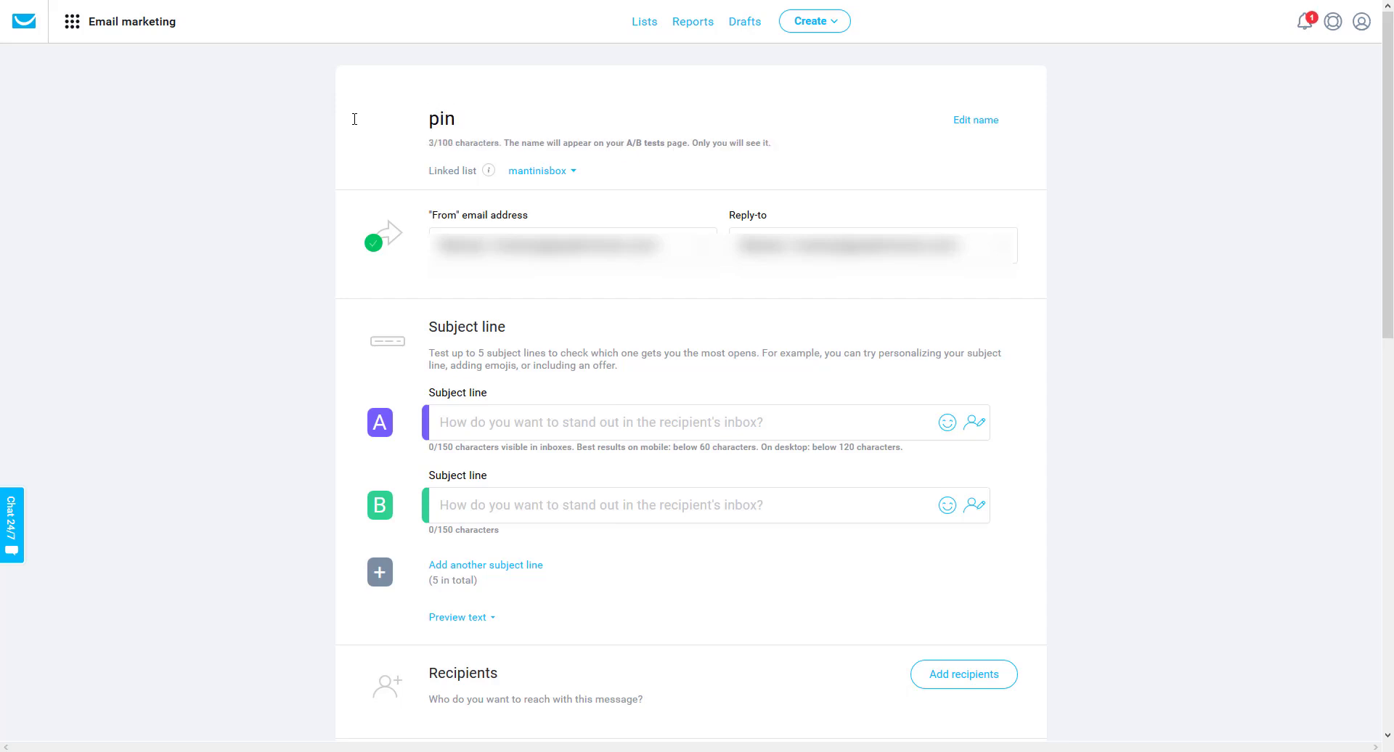
{"action": "type", "text": "terest"}
{"action": "scroll", "coordinate": [577, 327], "scroll_direction": "down", "scroll_amount": 2}
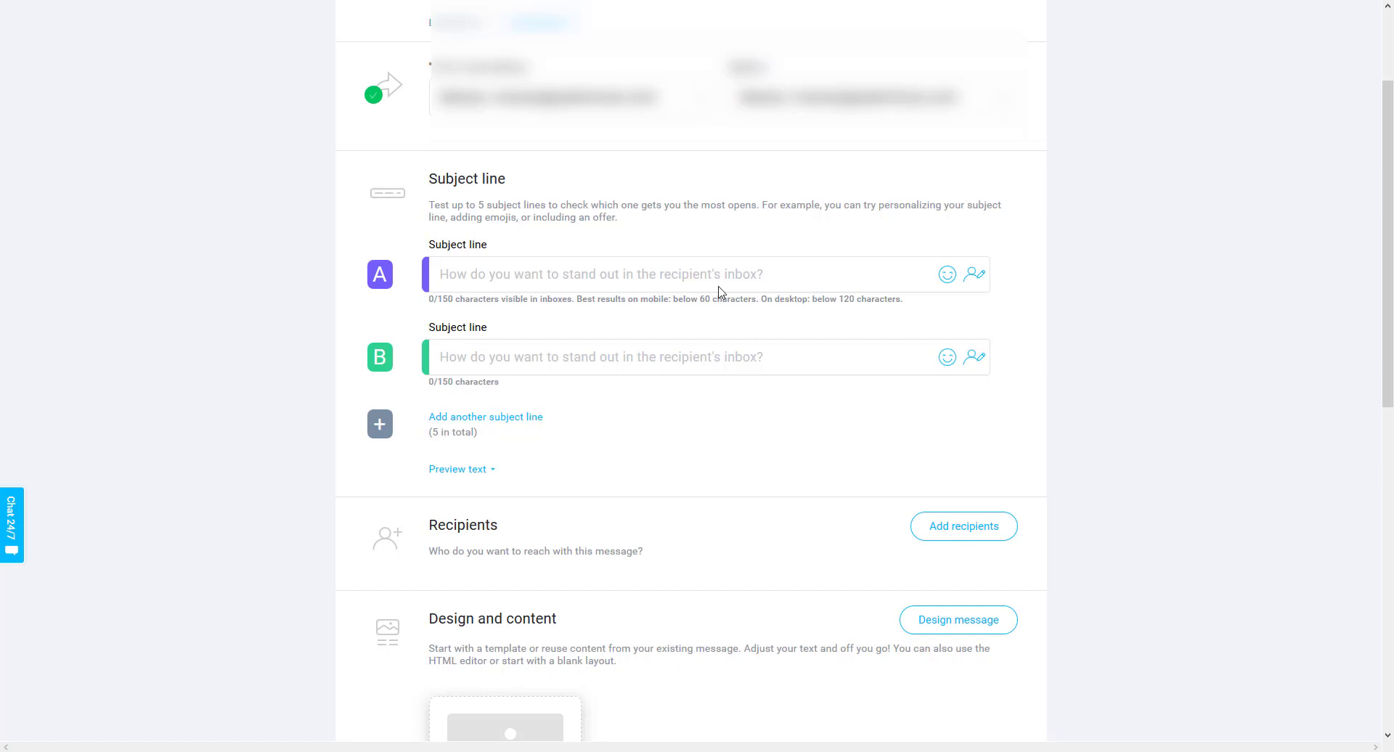
{"action": "left_click", "coordinate": [497, 281]}
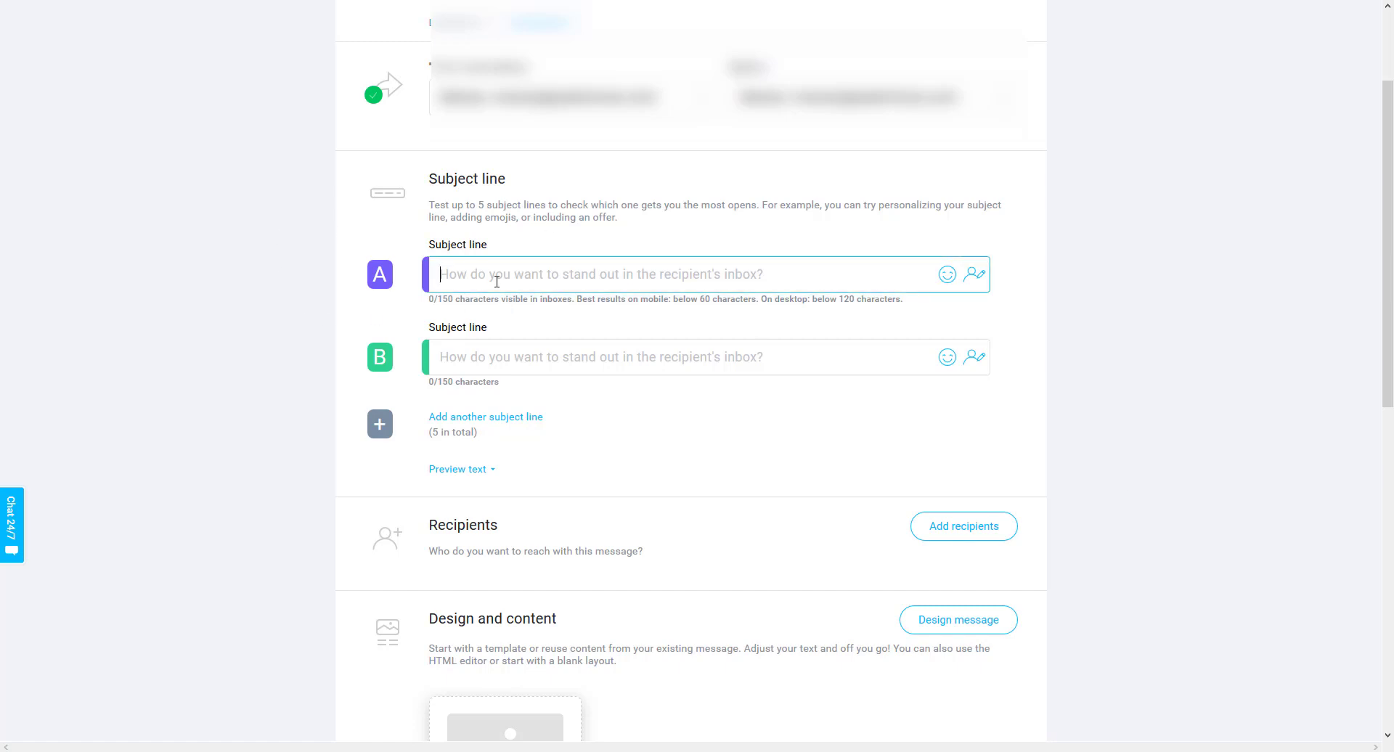
{"action": "type", "text": "How to "}
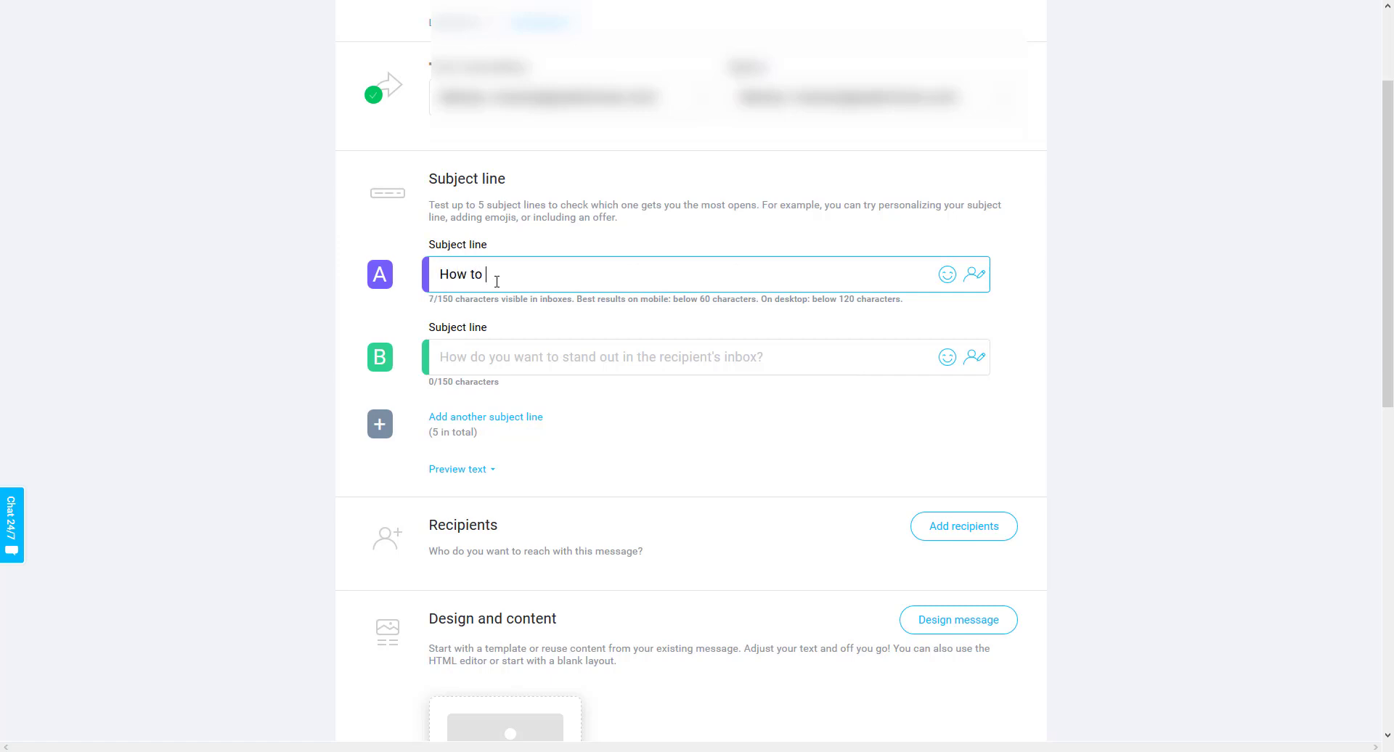
{"action": "type", "text": "create "}
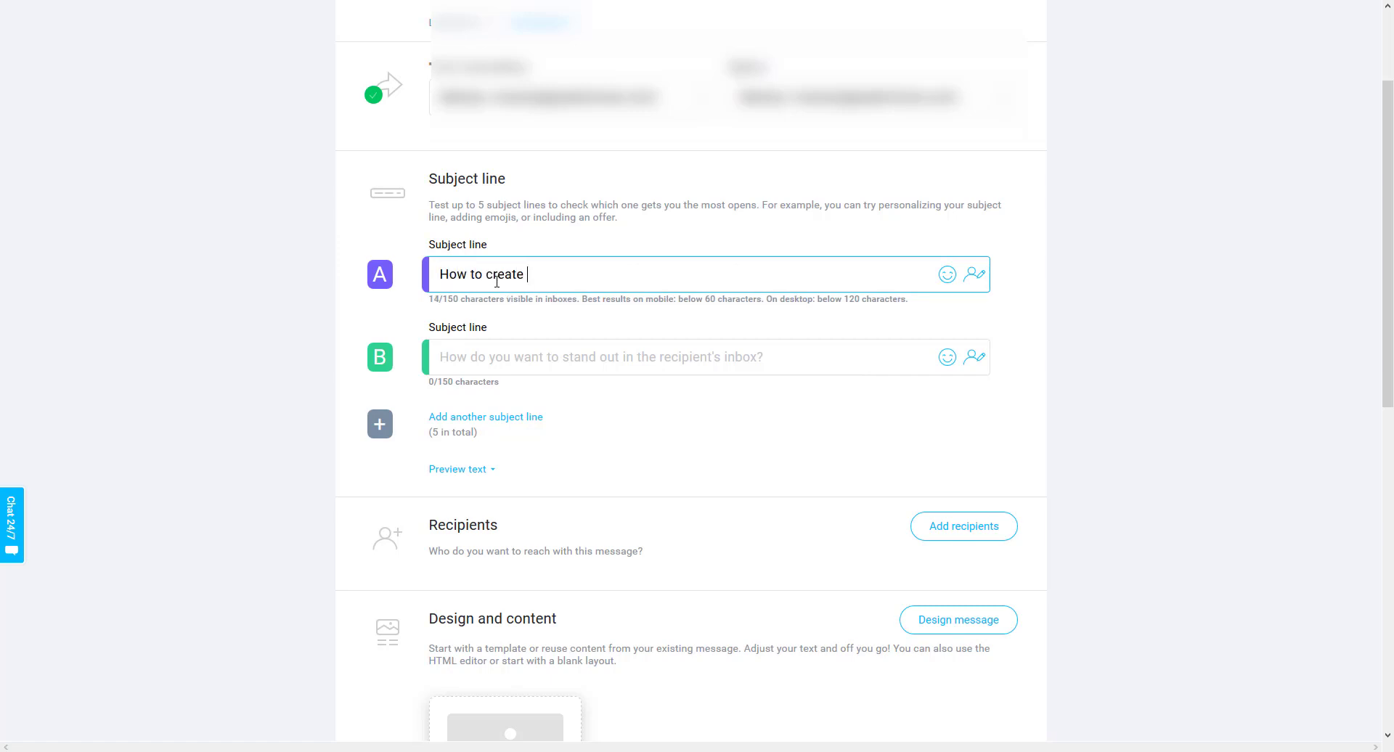
{"action": "type", "text": "pinterest images with"}
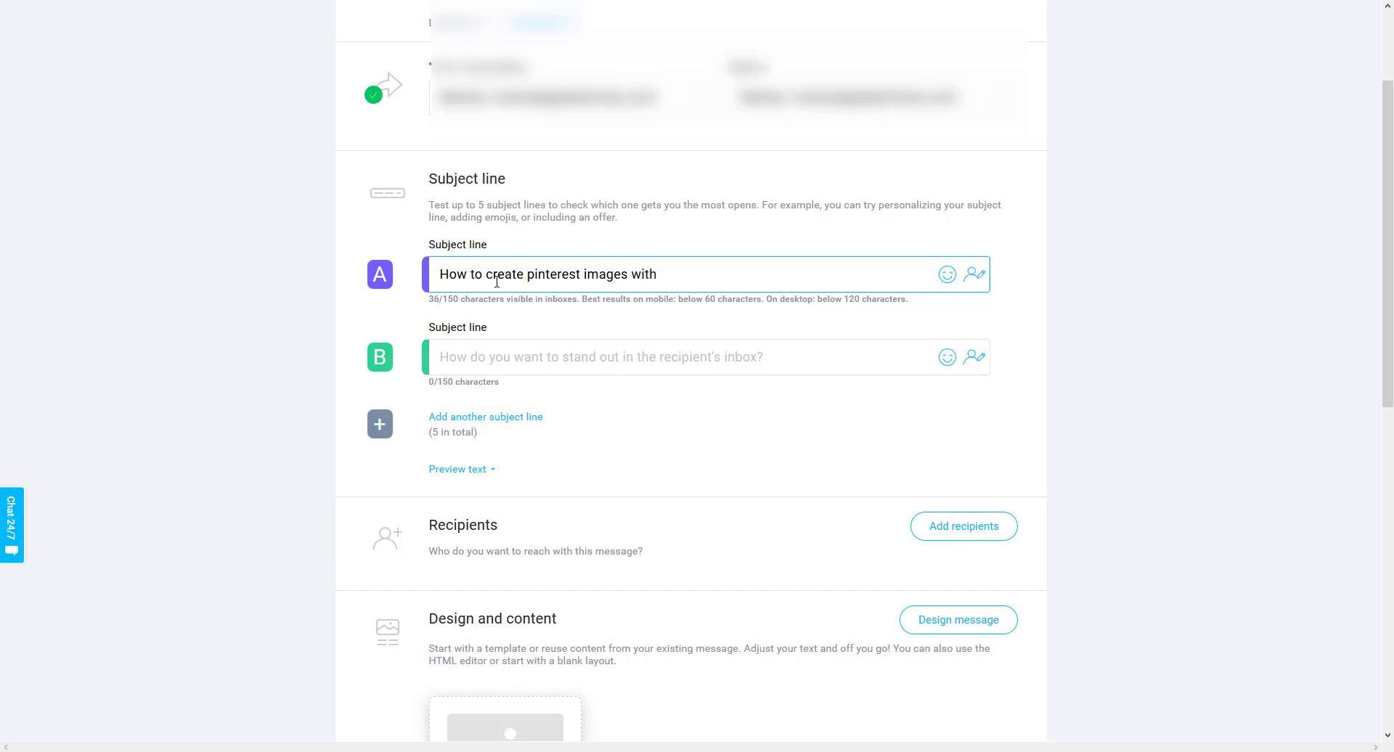
{"action": "type", "text": " high CTR"}
- Copy the text of subject line A into subject line B and add a trailing space
{"action": "left_click", "coordinate": [555, 359]}
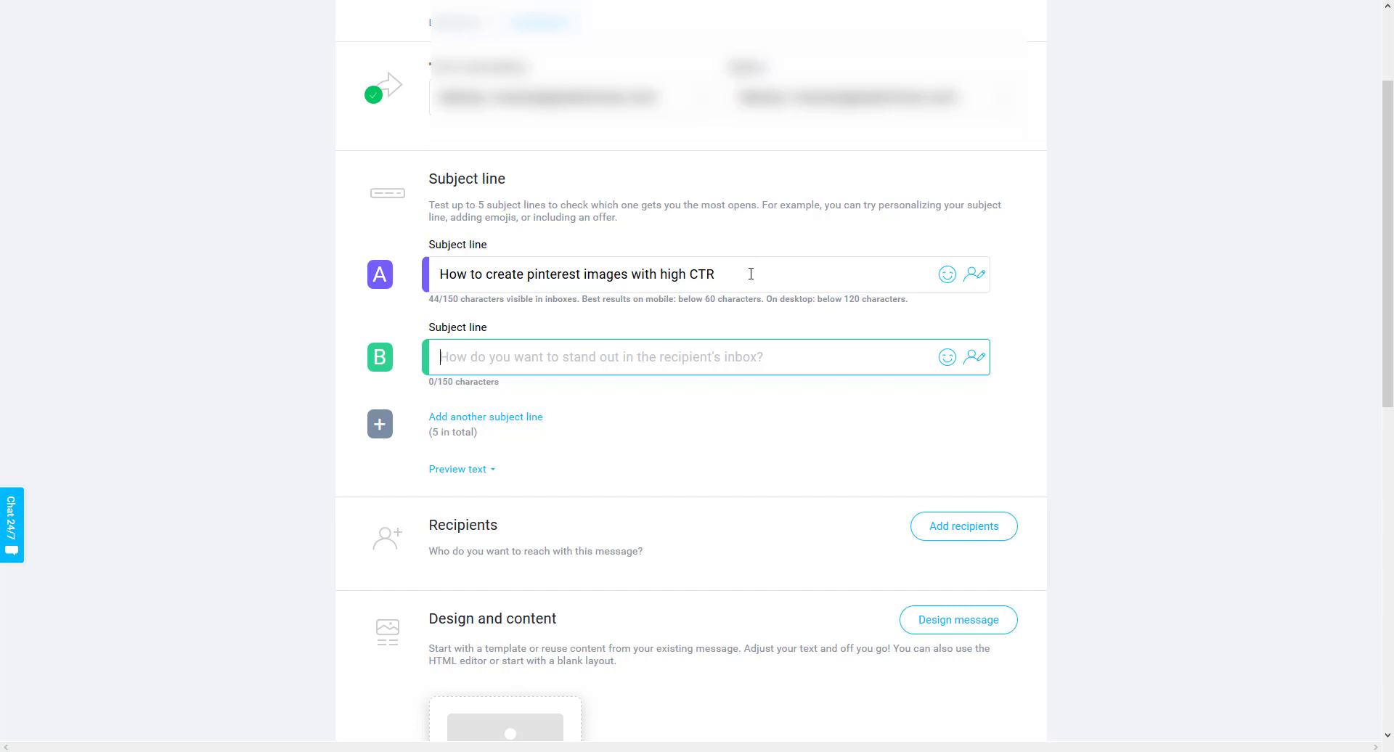
{"action": "left_click_drag", "start_coordinate": [753, 269], "coordinate": [349, 273]}
{"action": "key", "text": "ctrl+c"}
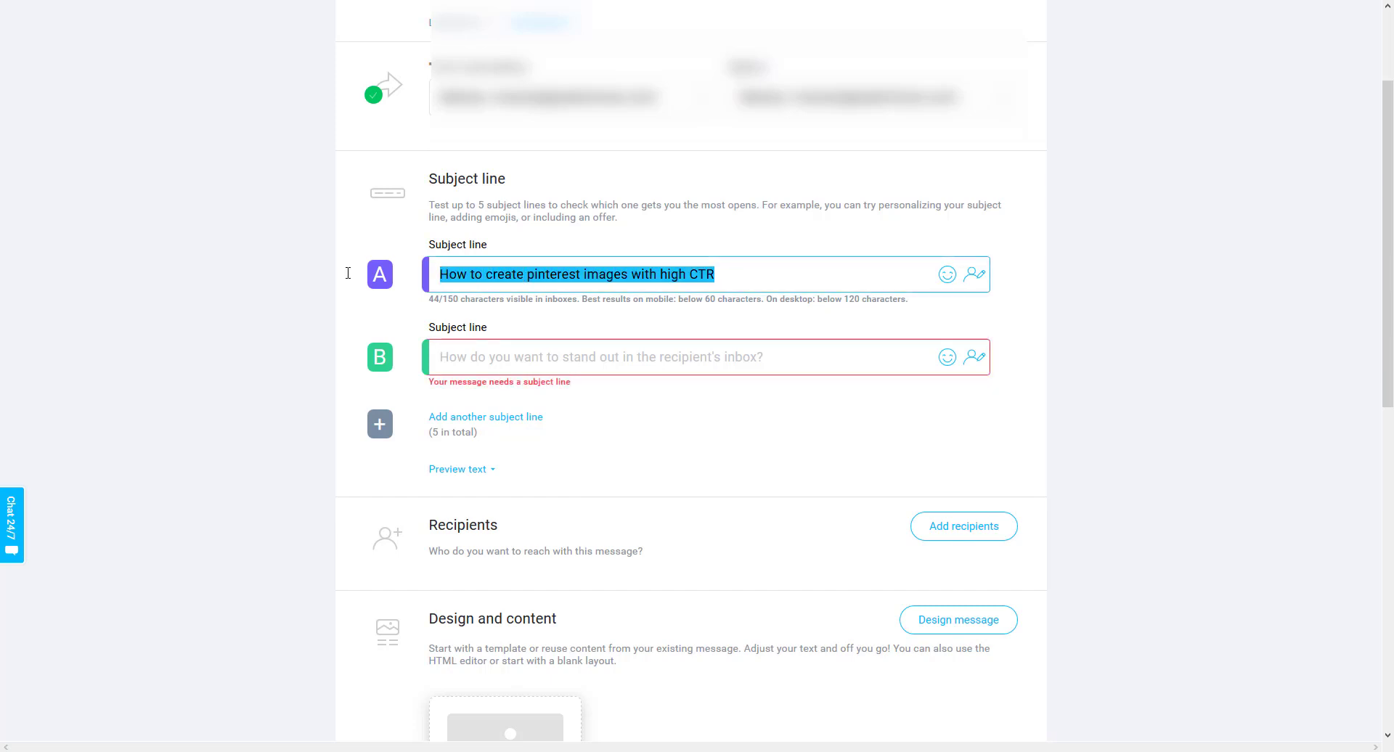
{"action": "left_click", "coordinate": [508, 358]}
{"action": "key", "text": "ctrl+v"}
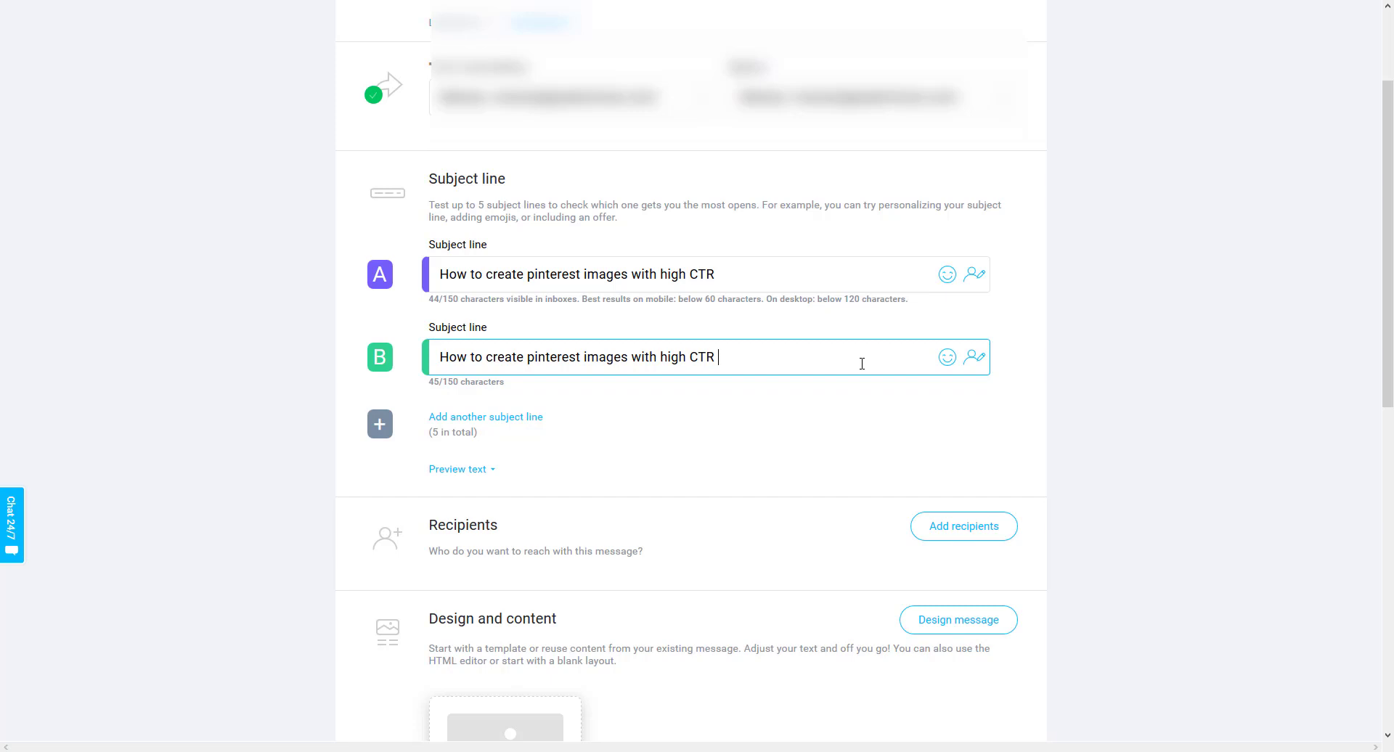
- Add a green check mark emoji at the end of subject line B and a monkey emoji at its start
{"action": "left_click", "coordinate": [947, 359]}
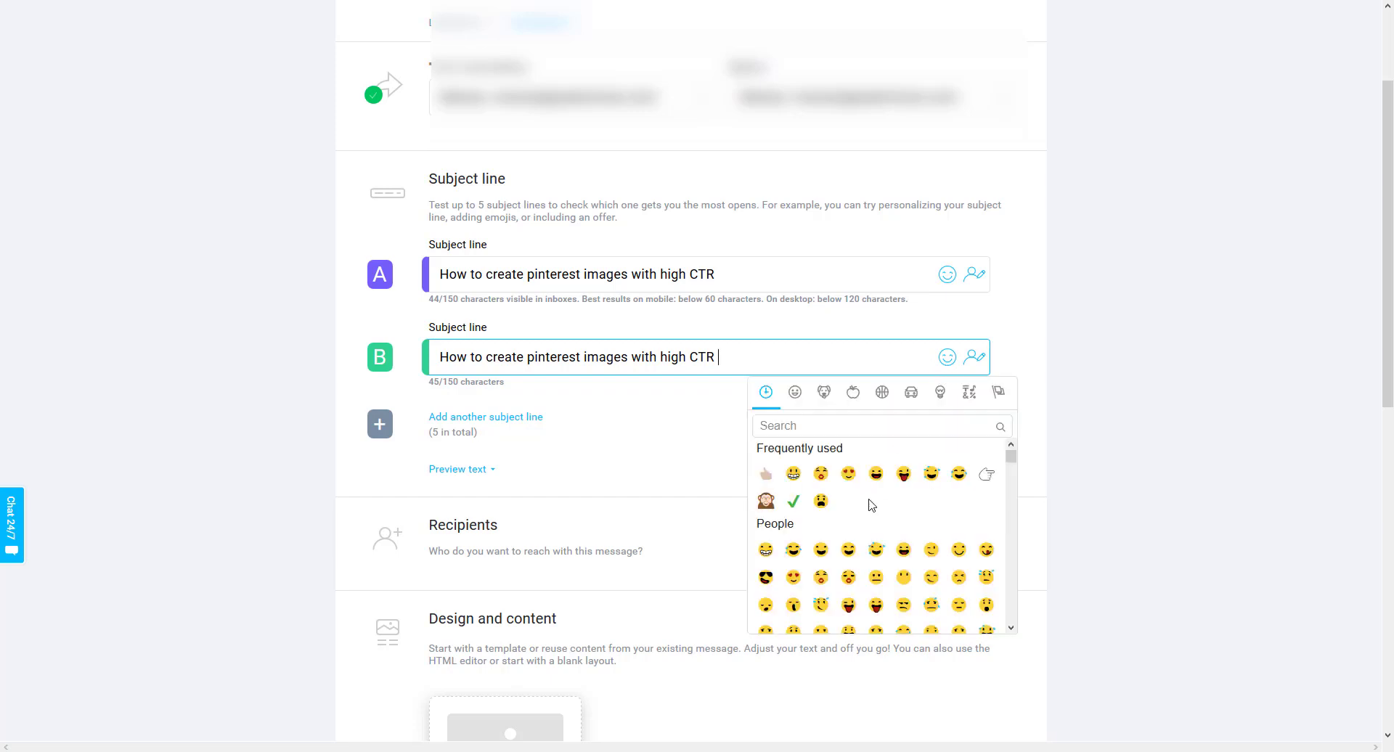
{"action": "scroll", "coordinate": [872, 505], "scroll_direction": "down", "scroll_amount": 1}
{"action": "scroll", "coordinate": [835, 505], "scroll_direction": "up", "scroll_amount": 1}
{"action": "left_click", "coordinate": [792, 501]}
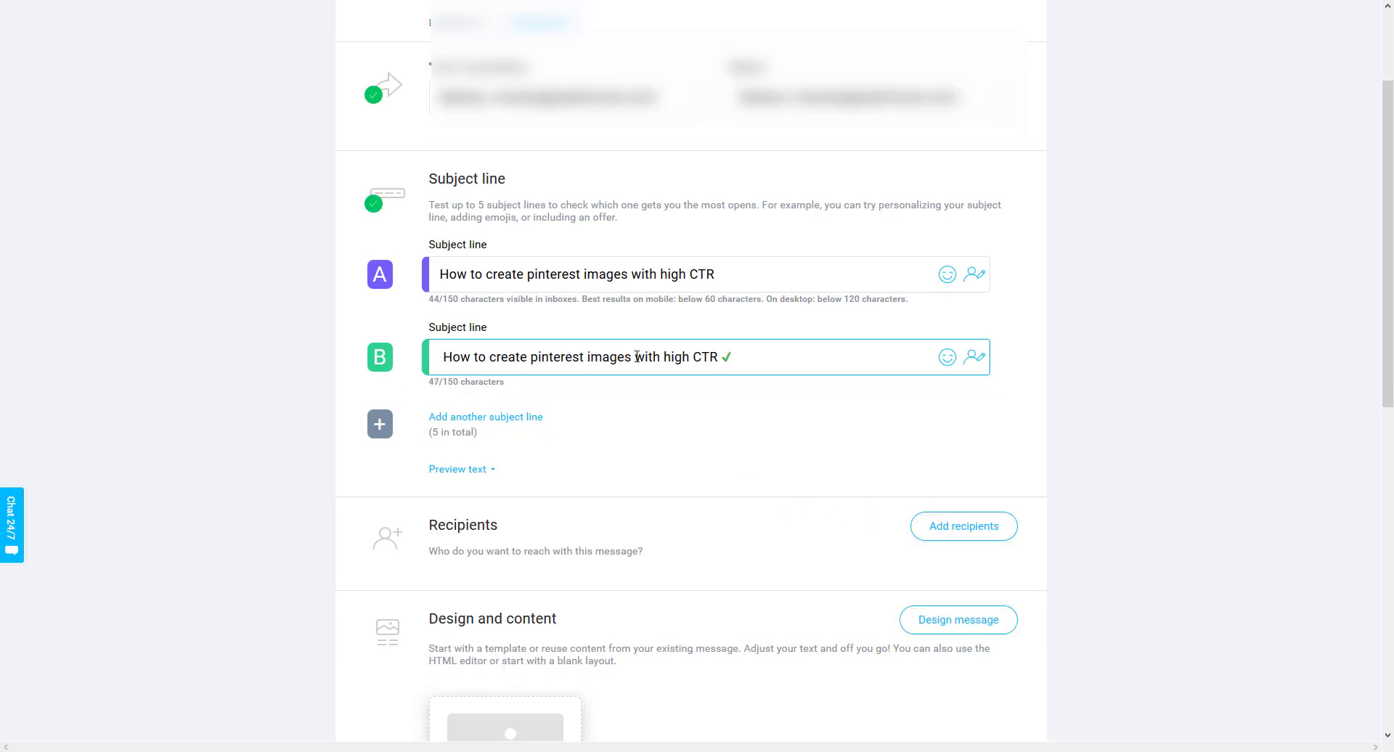
{"action": "left_click", "coordinate": [947, 357]}
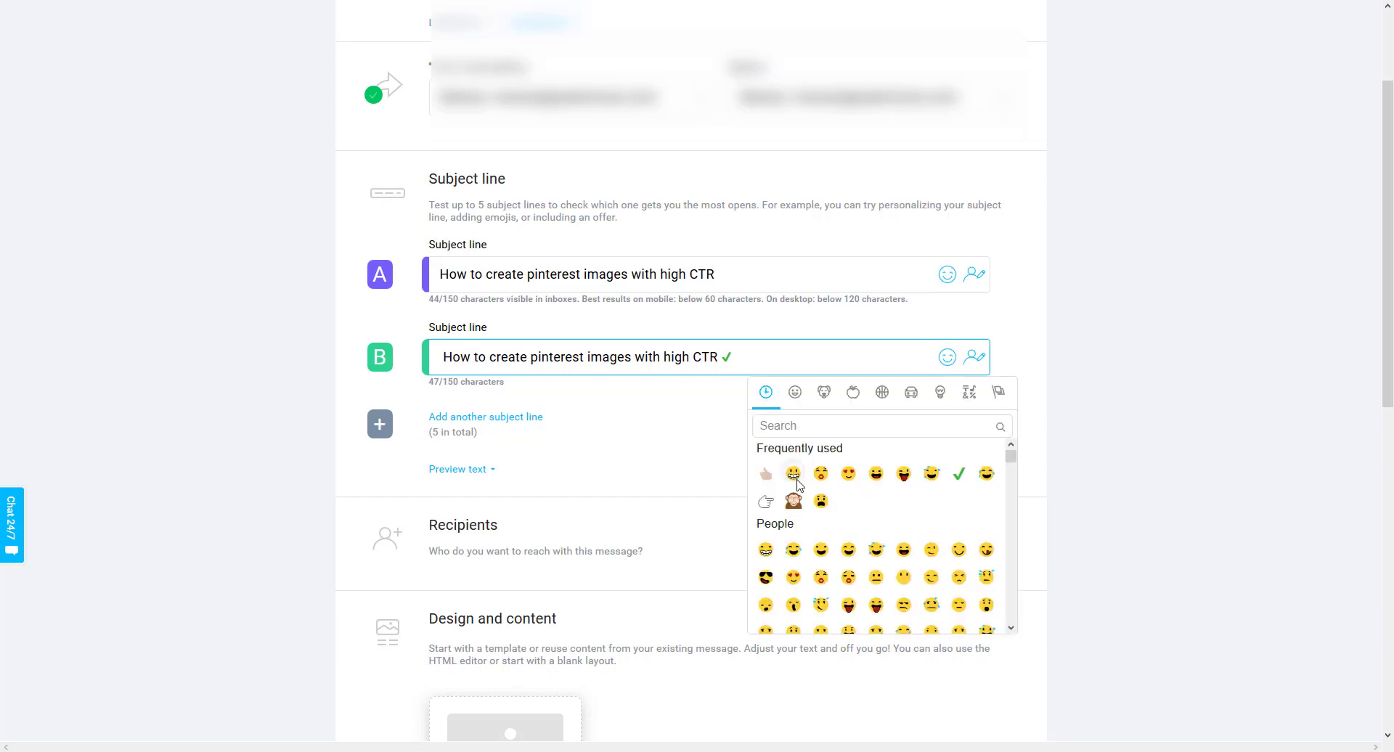
{"action": "left_click", "coordinate": [793, 501]}
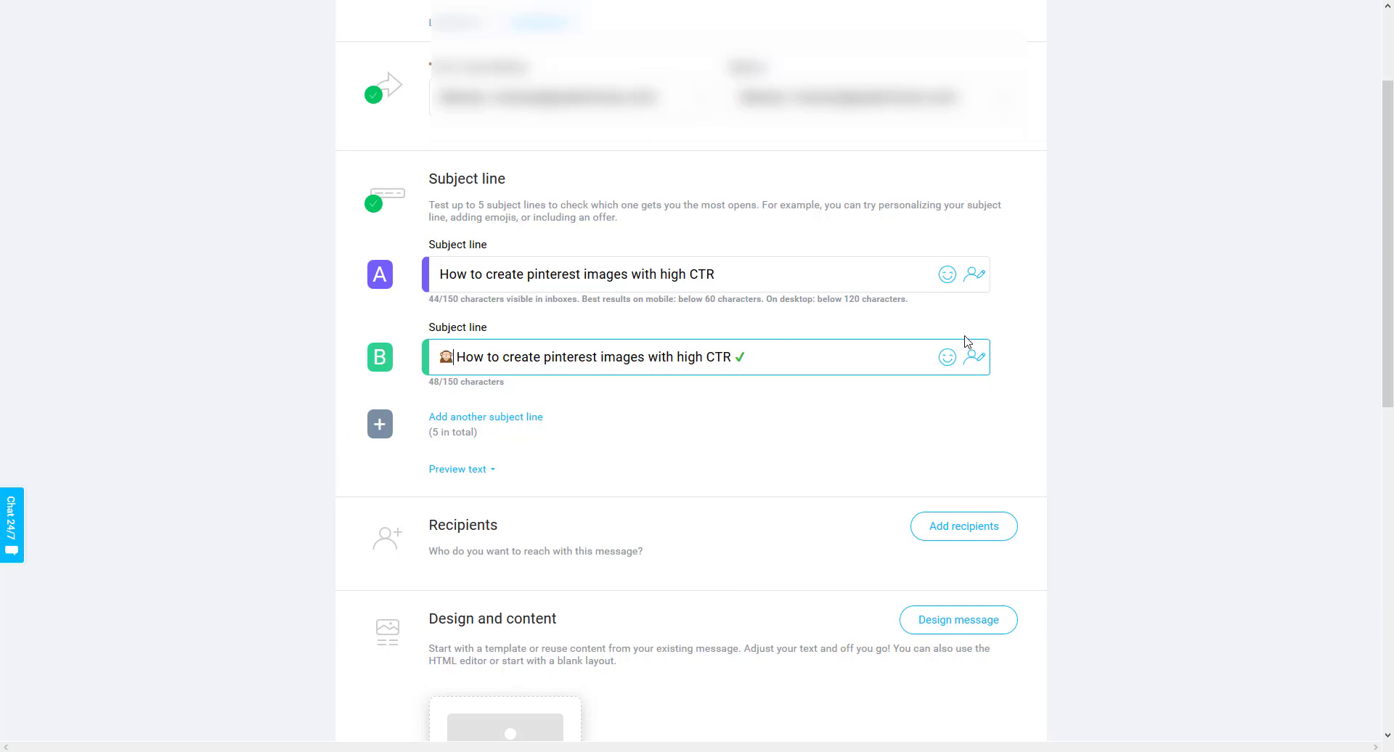
- Add the incomeparty list as the recipients of the A/B test message
{"action": "scroll", "coordinate": [610, 529], "scroll_direction": "down", "scroll_amount": 3}
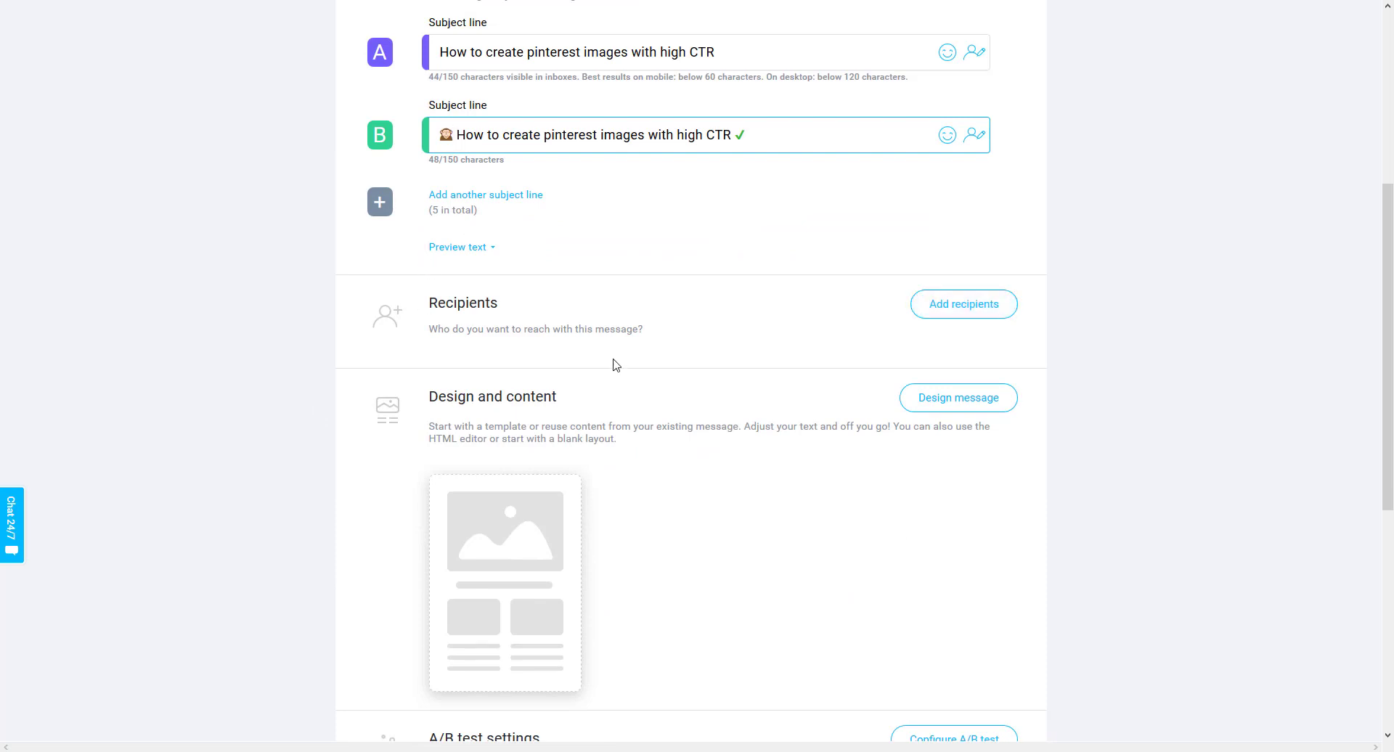
{"action": "left_click", "coordinate": [937, 308]}
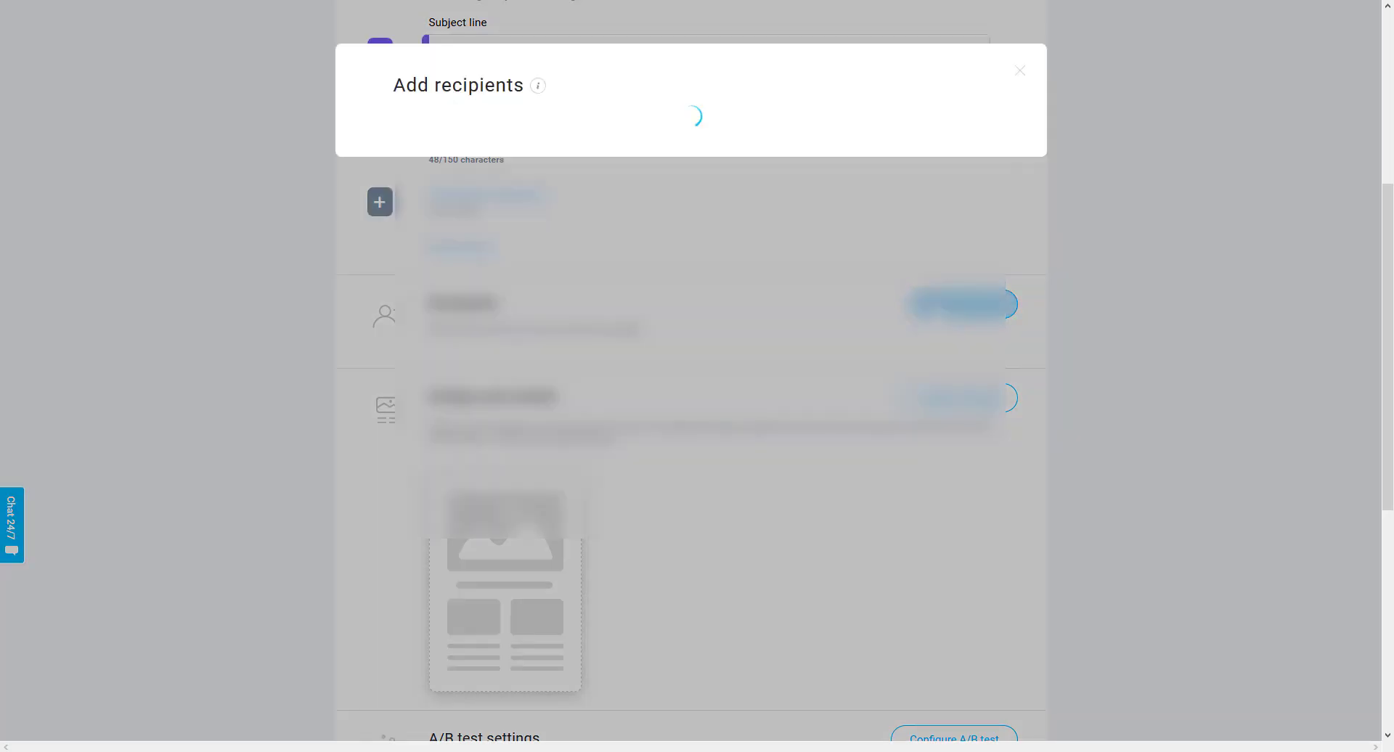
{"action": "scroll", "coordinate": [636, 303], "scroll_direction": "down", "scroll_amount": 5}
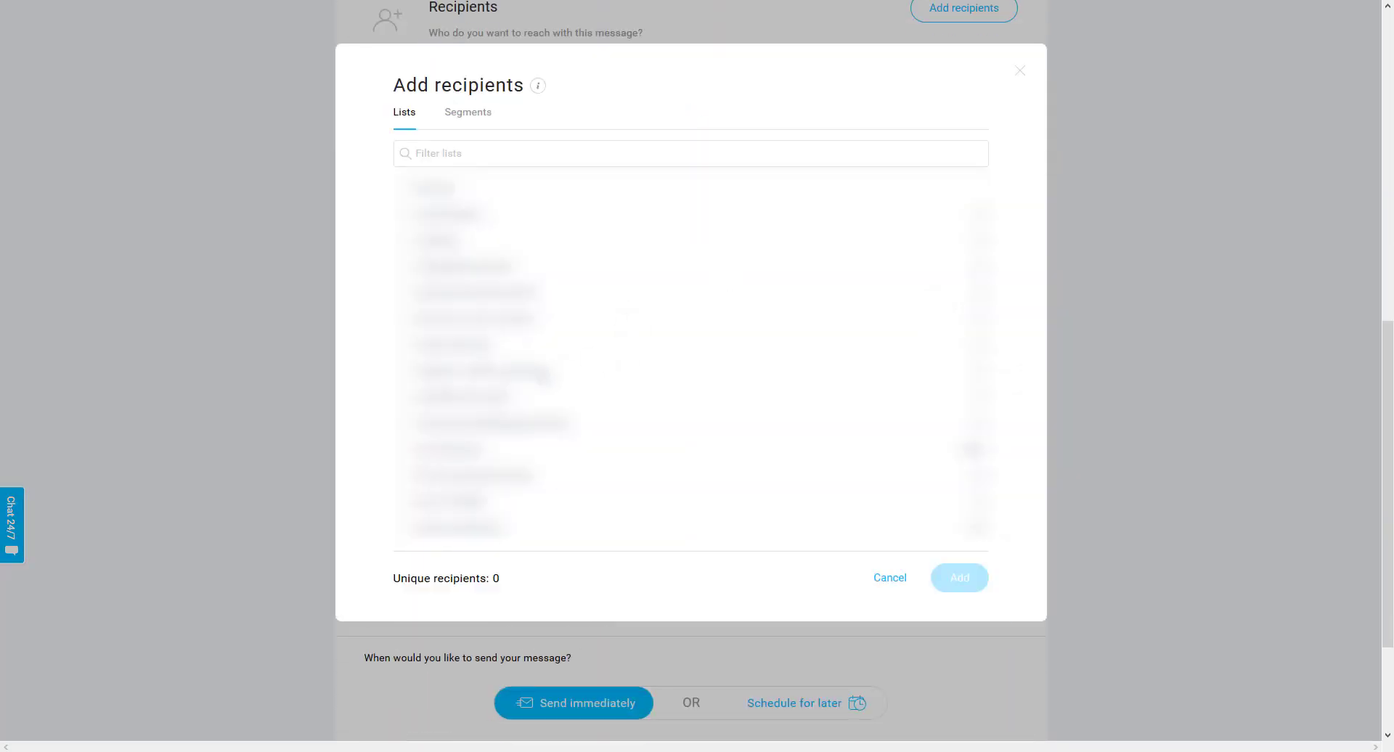
{"action": "left_click", "coordinate": [403, 450]}
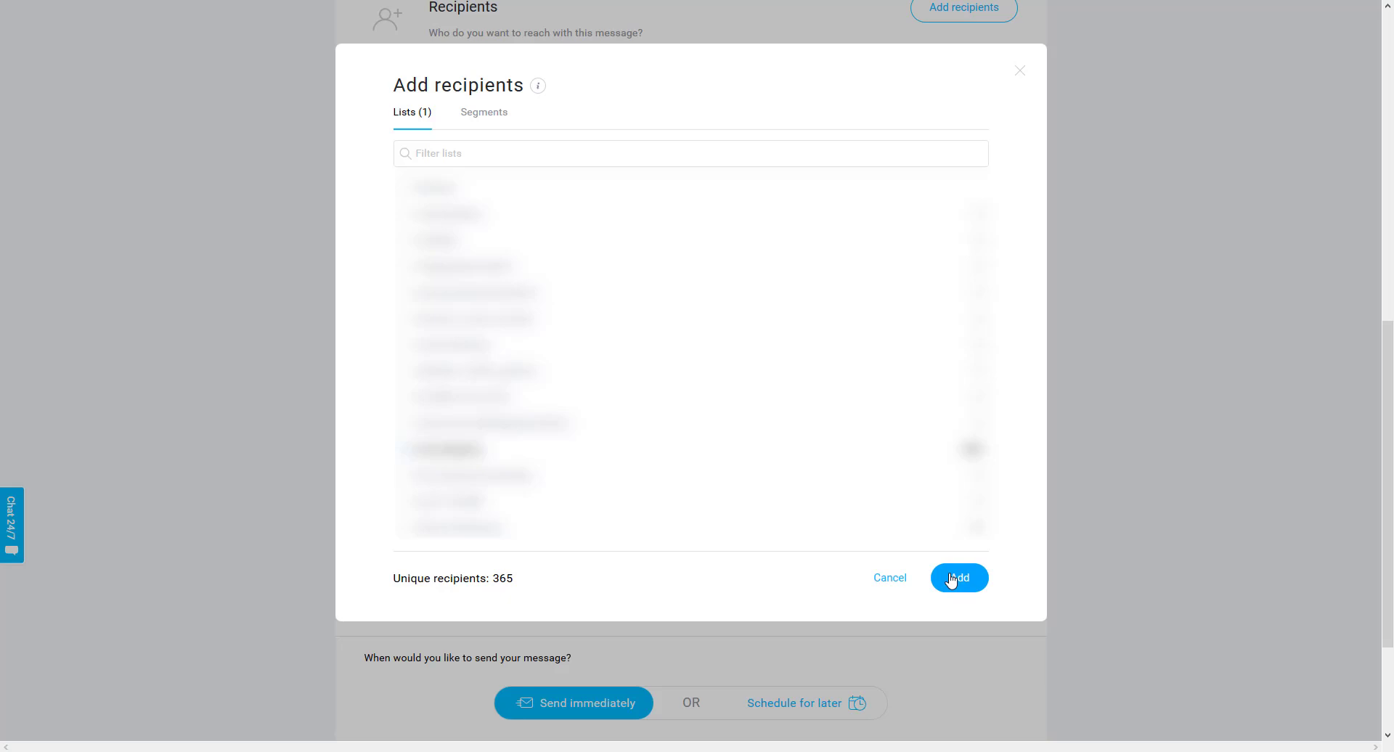
{"action": "left_click", "coordinate": [957, 578]}
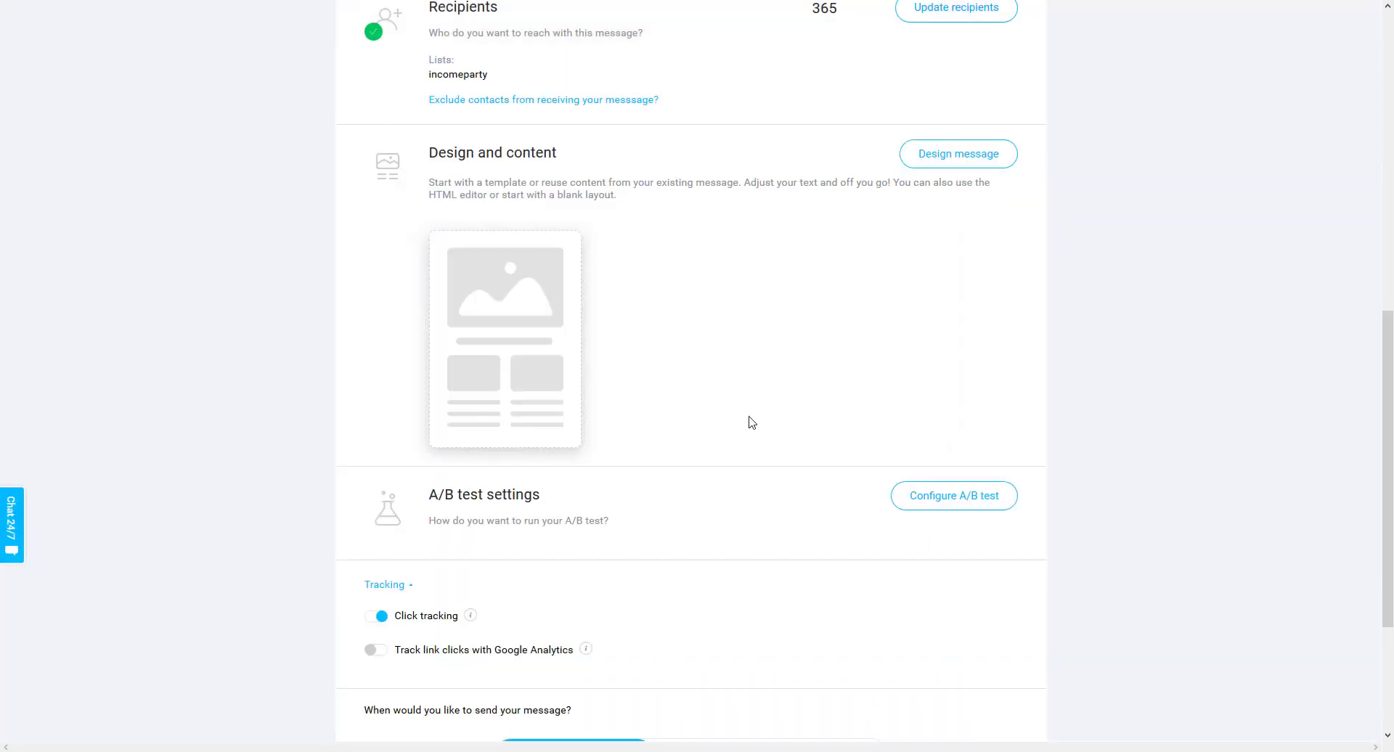
- Start designing the message from the predesigned template "Selling knowledge follow up"
{"action": "left_click", "coordinate": [939, 158]}
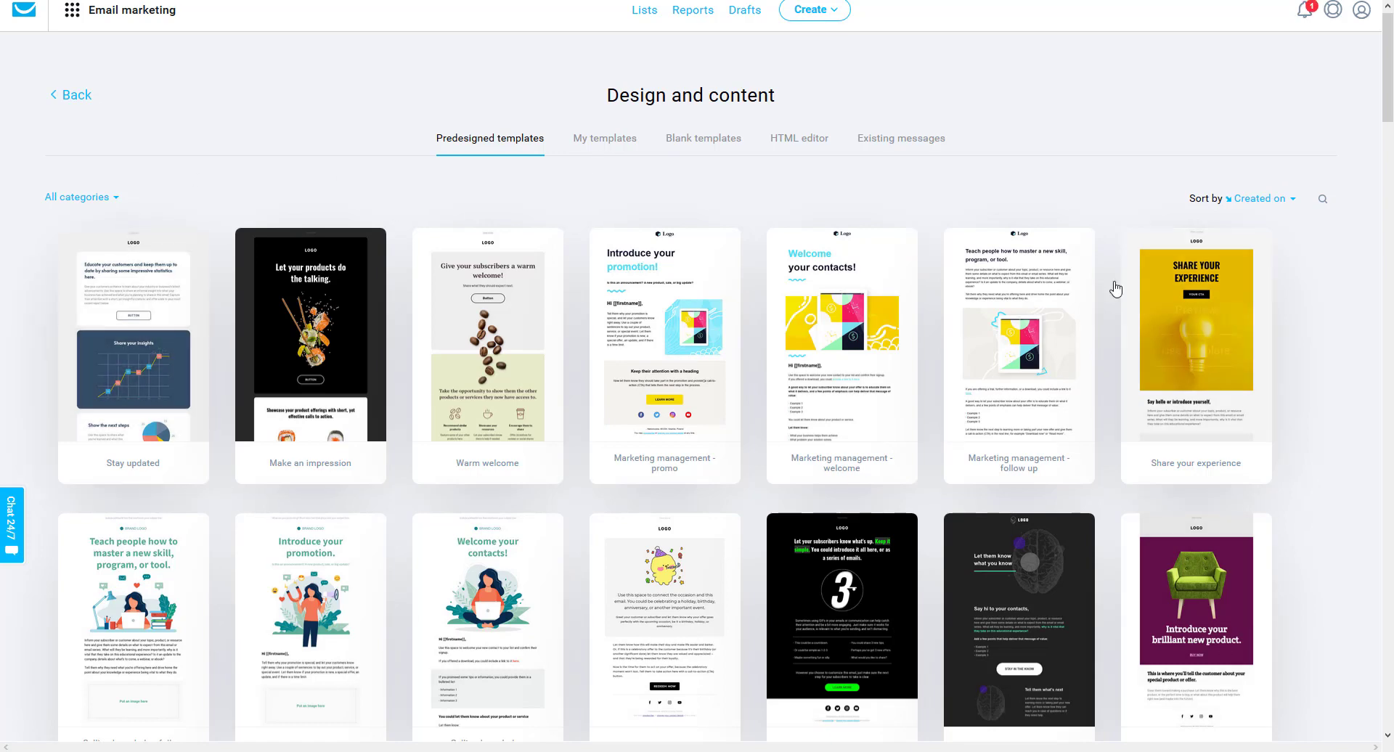
{"action": "scroll", "coordinate": [654, 639], "scroll_direction": "down", "scroll_amount": 2}
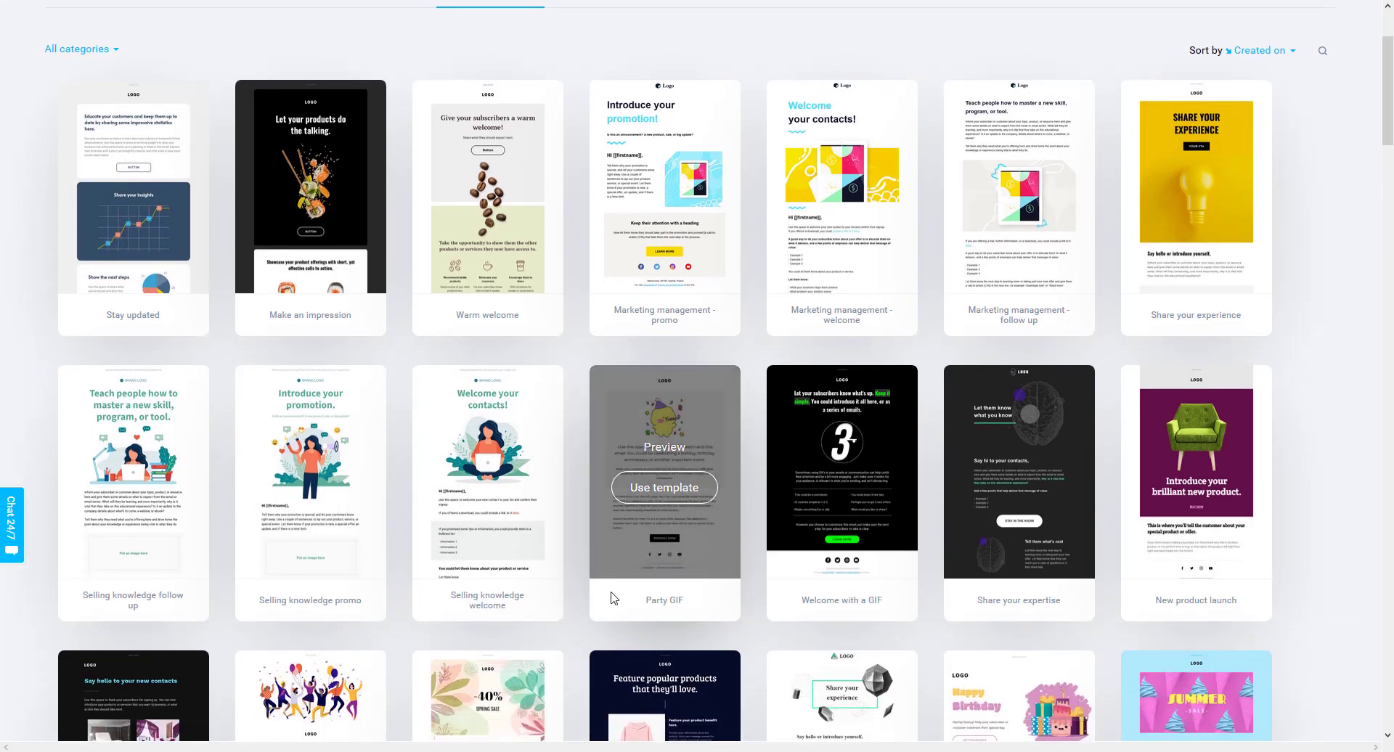
{"action": "mouse_move", "coordinate": [144, 474]}
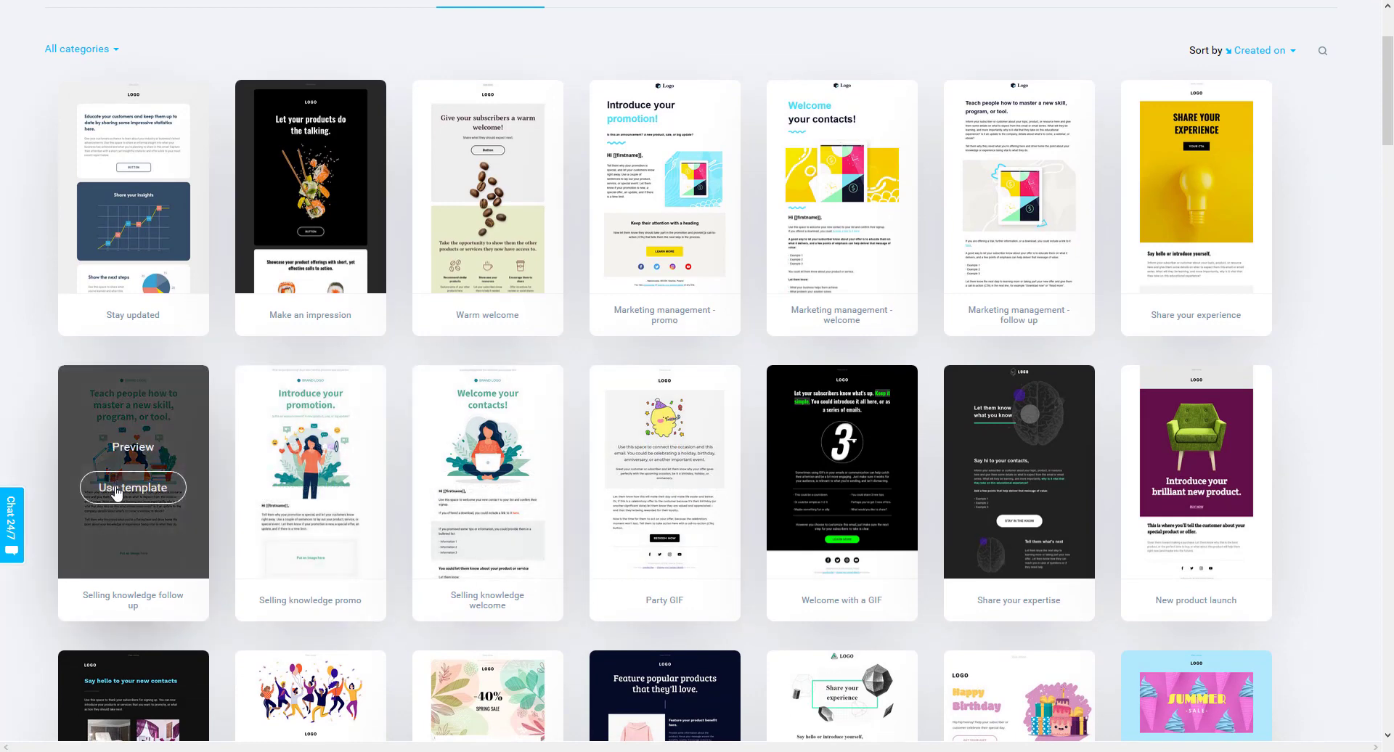
{"action": "left_click", "coordinate": [117, 491]}
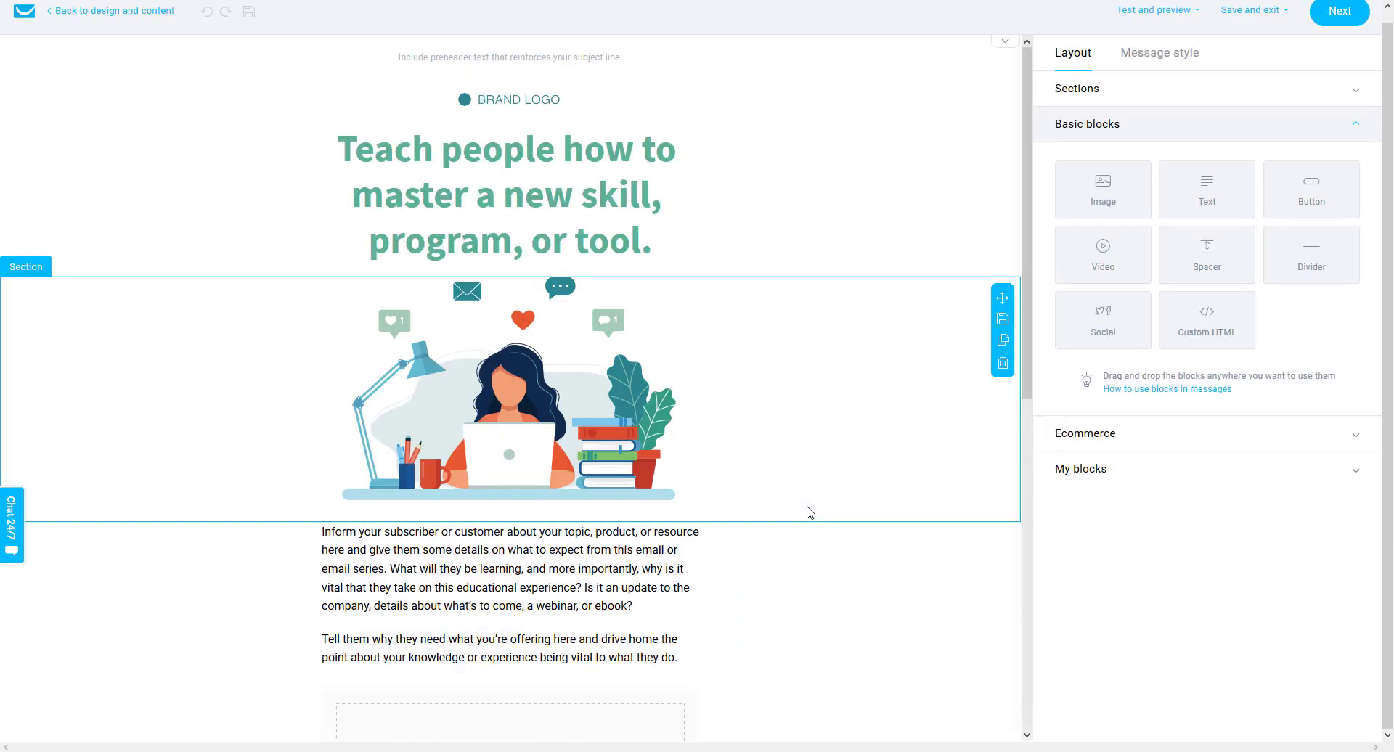
- Examine the template's layout from the heading and images down to the call-to-action button and social links
{"action": "scroll", "coordinate": [810, 513], "scroll_direction": "down", "scroll_amount": 3}
{"action": "scroll", "coordinate": [810, 513], "scroll_direction": "up", "scroll_amount": 2}
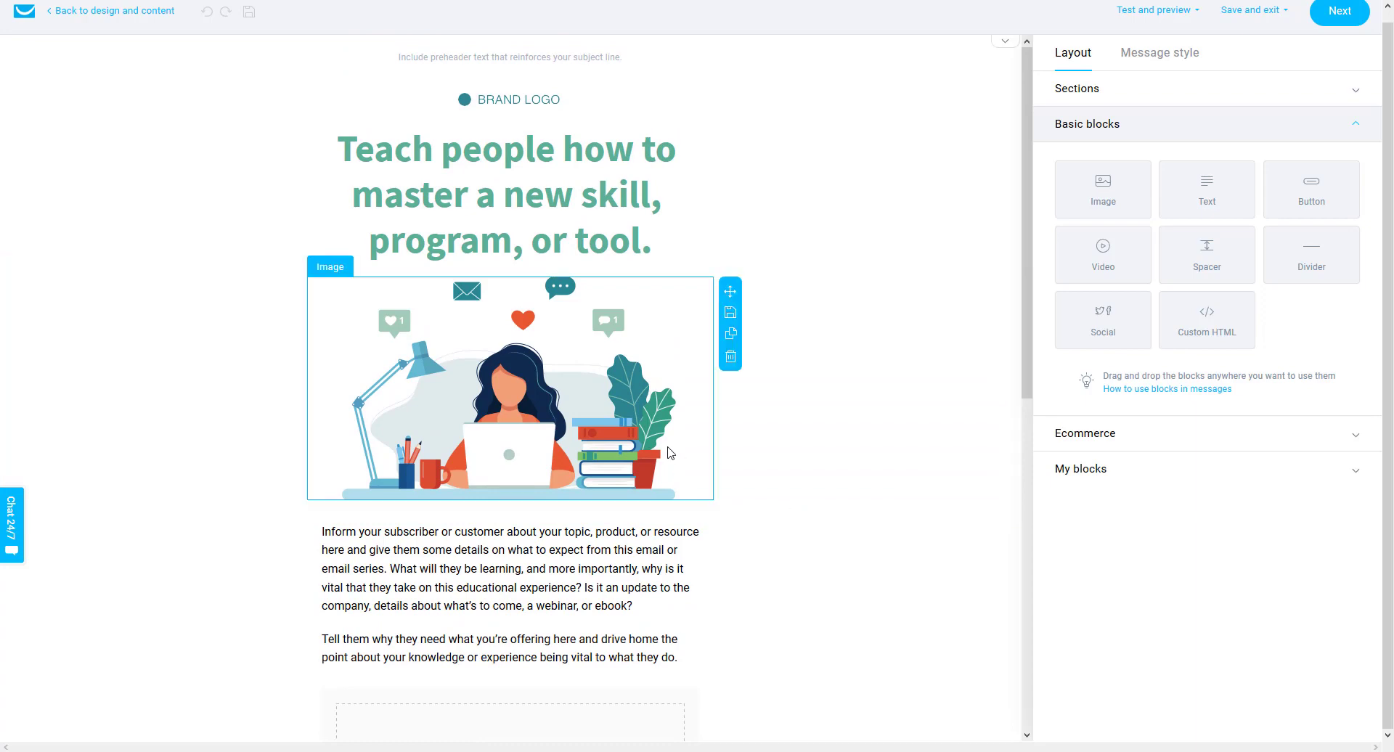
{"action": "scroll", "coordinate": [669, 455], "scroll_direction": "down", "scroll_amount": 5}
{"action": "scroll", "coordinate": [669, 456], "scroll_direction": "down", "scroll_amount": 3}
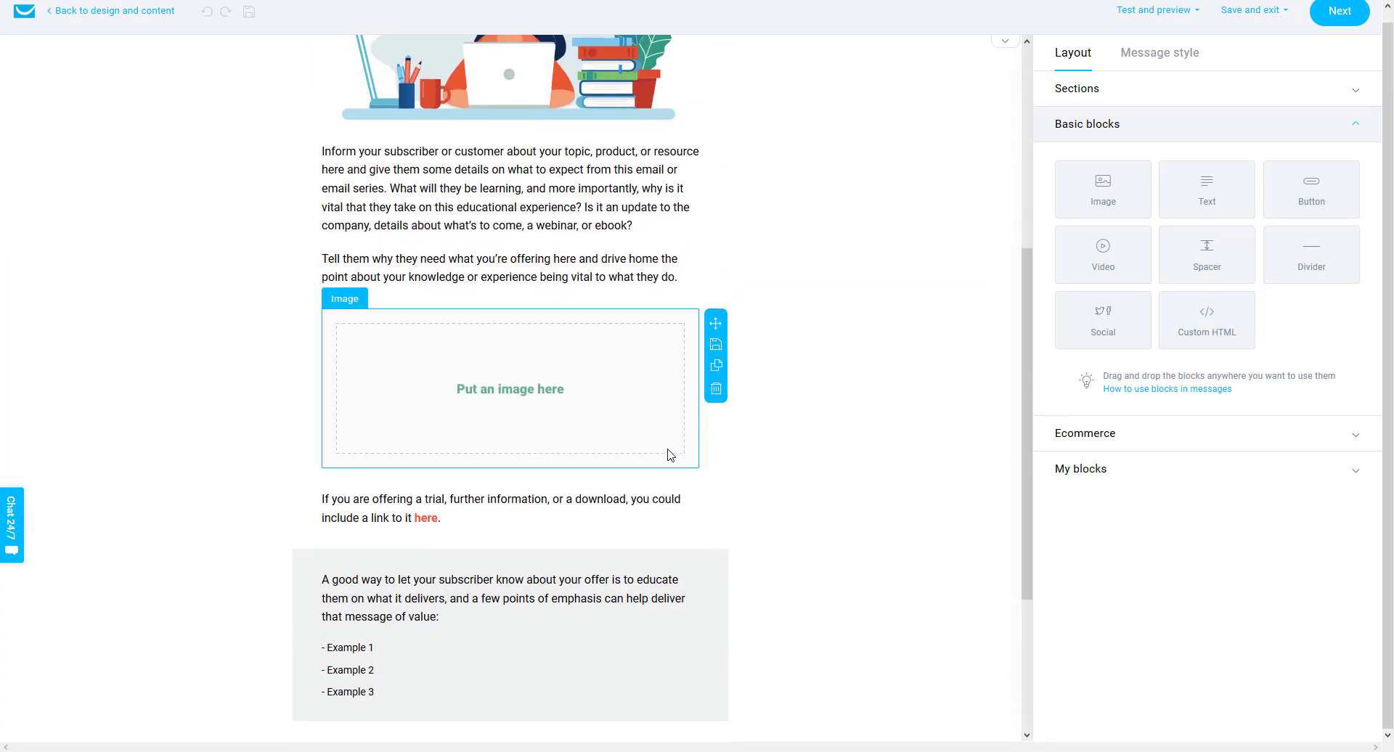
{"action": "scroll", "coordinate": [825, 408], "scroll_direction": "up", "scroll_amount": 3}
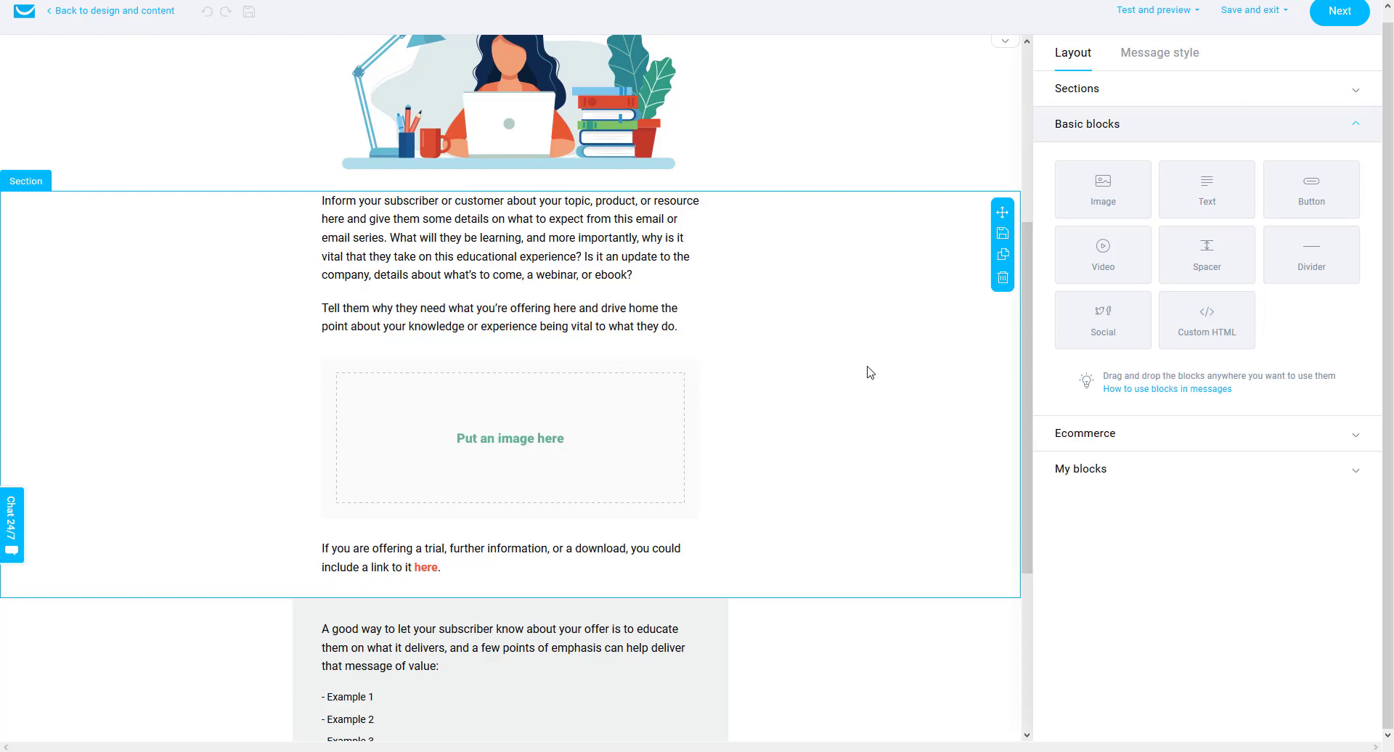
{"action": "scroll", "coordinate": [870, 372], "scroll_direction": "down", "scroll_amount": 4}
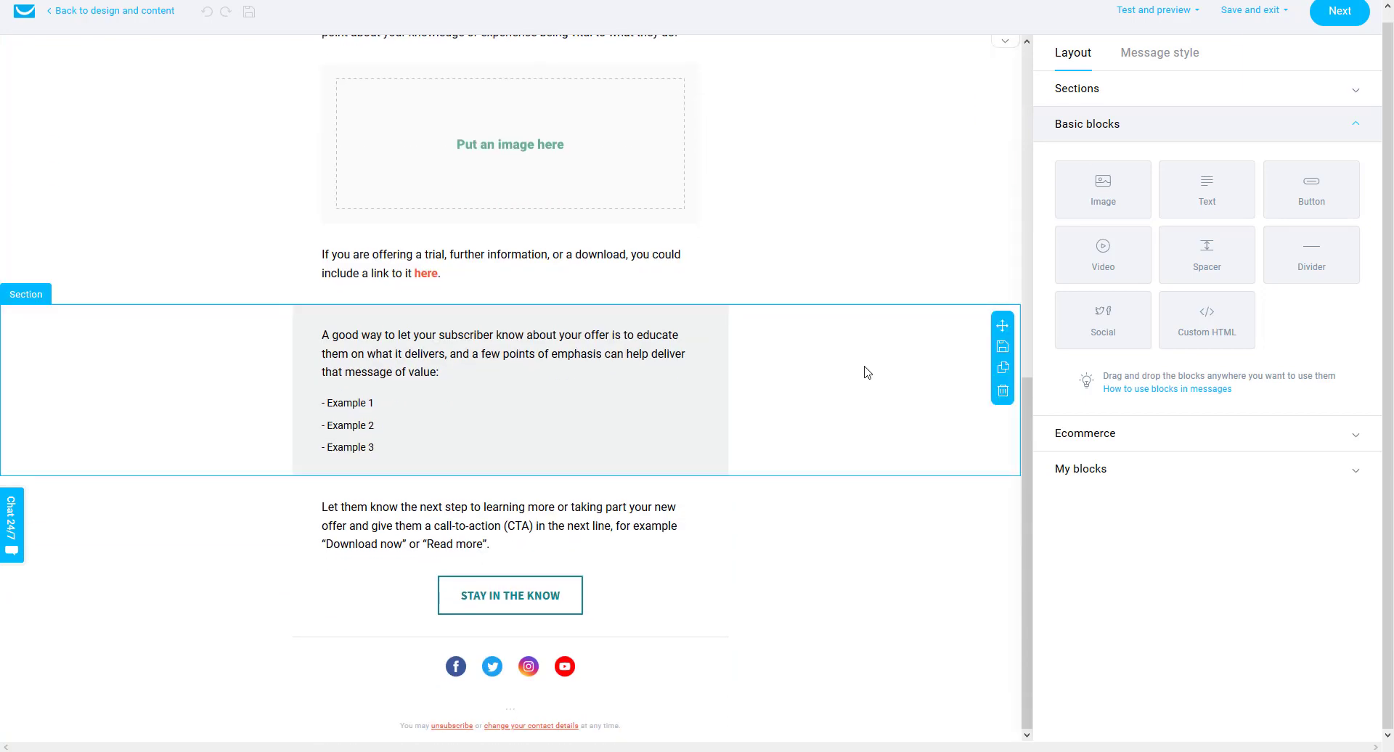
{"action": "scroll", "coordinate": [867, 372], "scroll_direction": "up", "scroll_amount": 9}
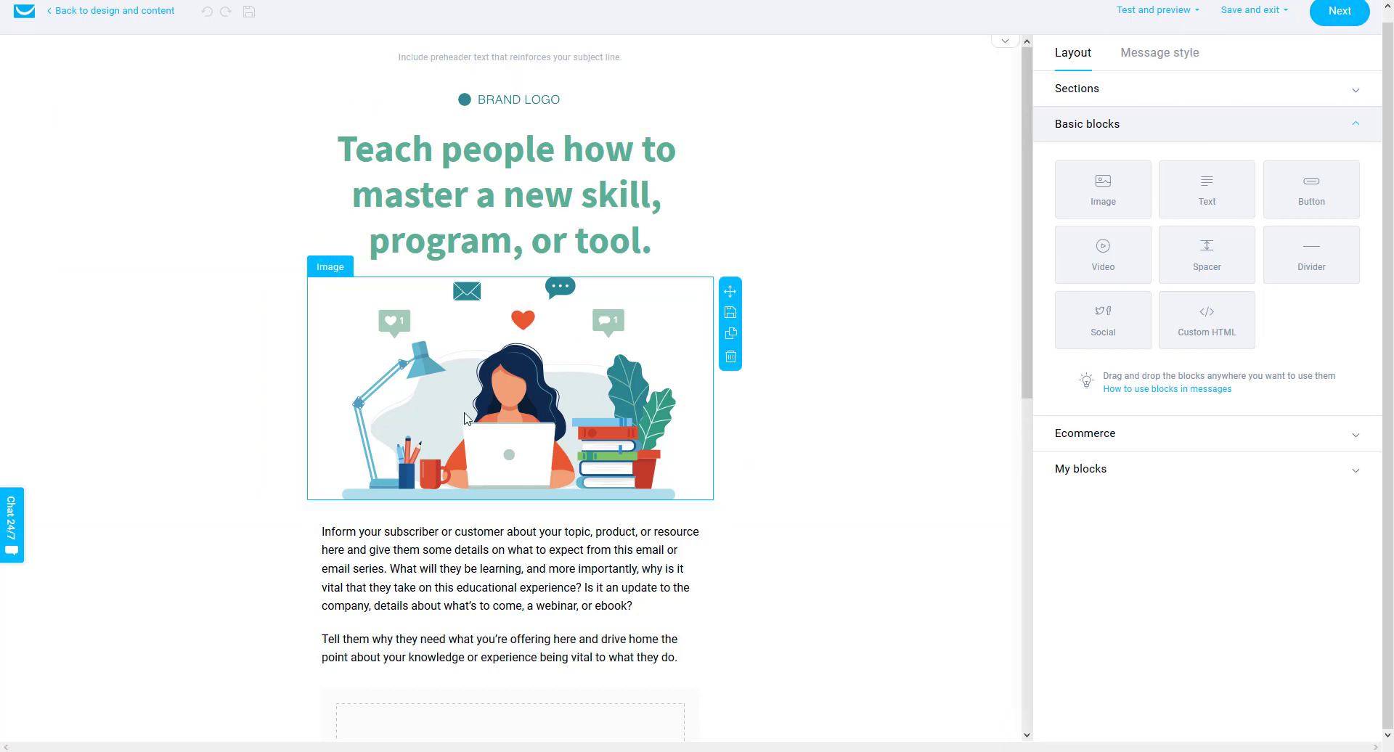
{"action": "scroll", "coordinate": [444, 519], "scroll_direction": "down", "scroll_amount": 5}
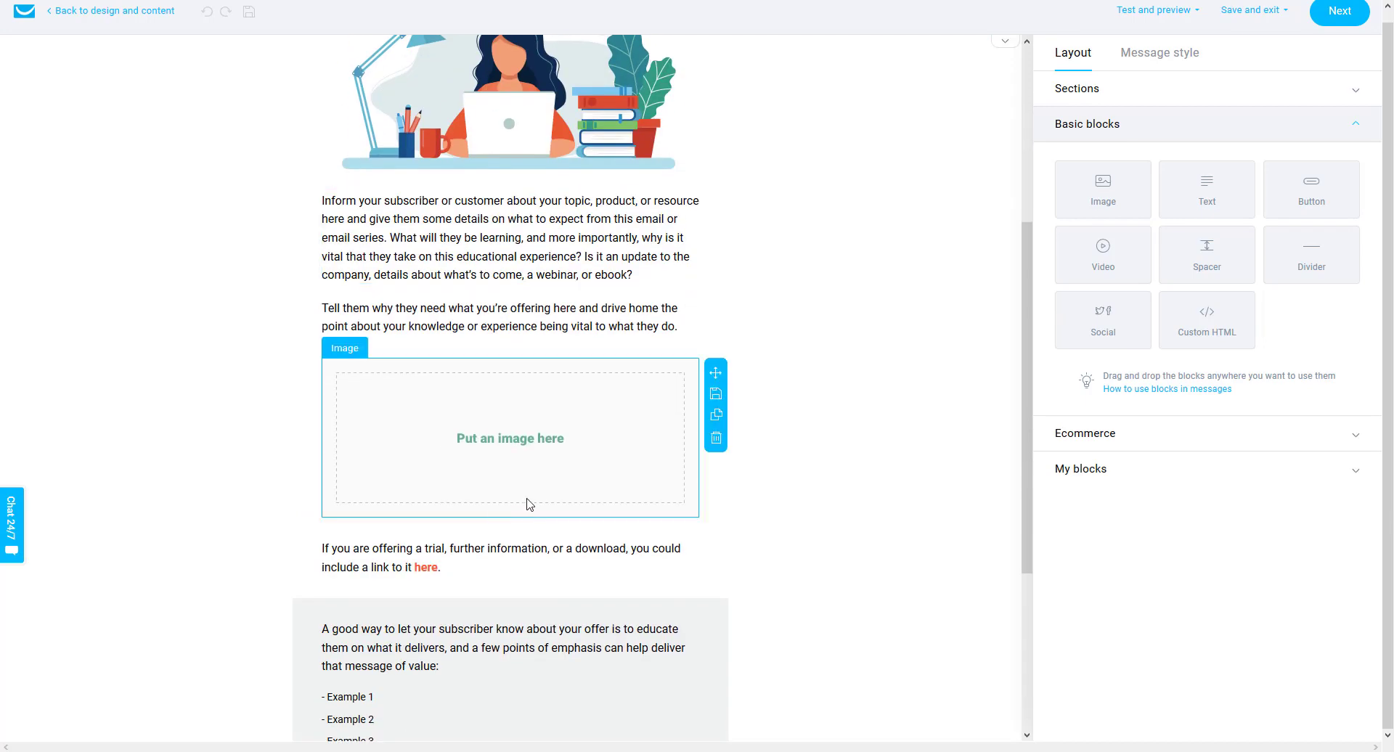
{"action": "scroll", "coordinate": [548, 408], "scroll_direction": "down", "scroll_amount": 4}
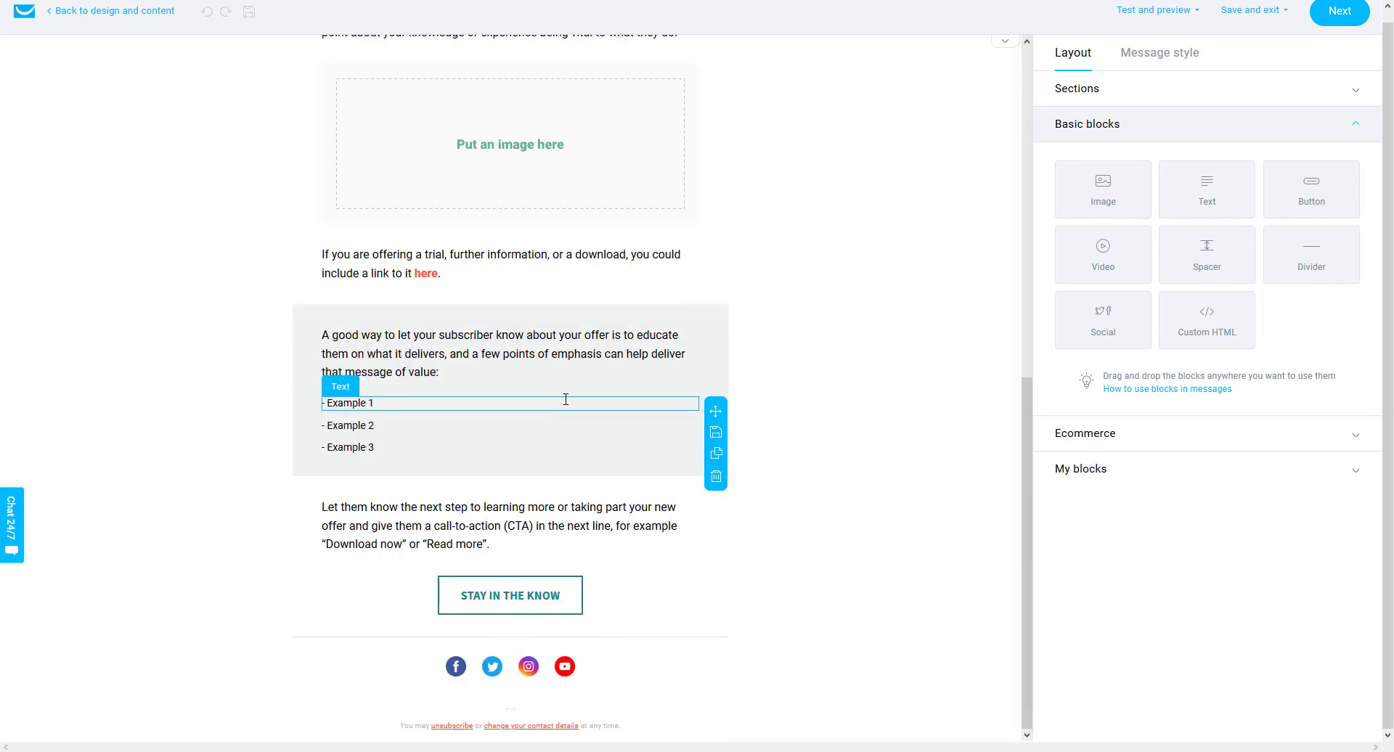
{"action": "scroll", "coordinate": [585, 394], "scroll_direction": "up", "scroll_amount": 7}
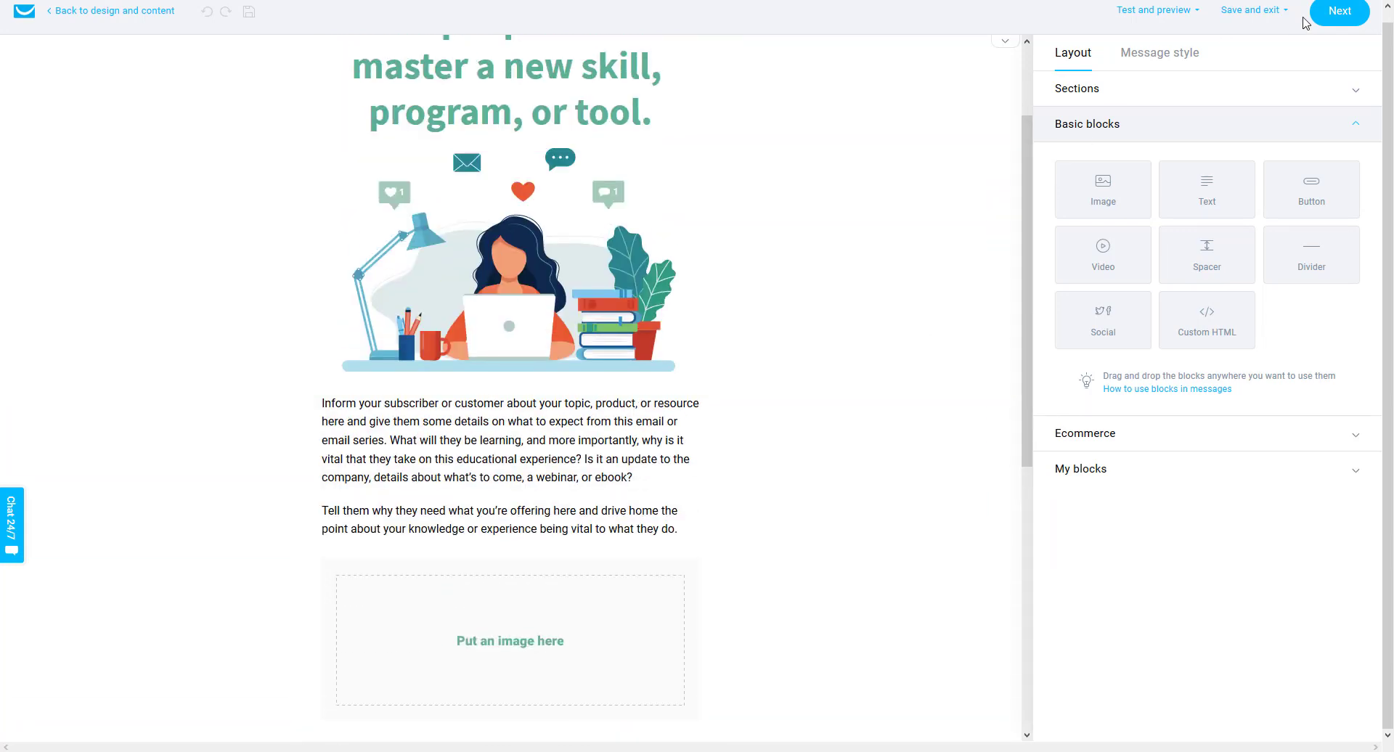
- Accept the message design and return to the A/B test setup
{"action": "left_click", "coordinate": [1338, 11]}
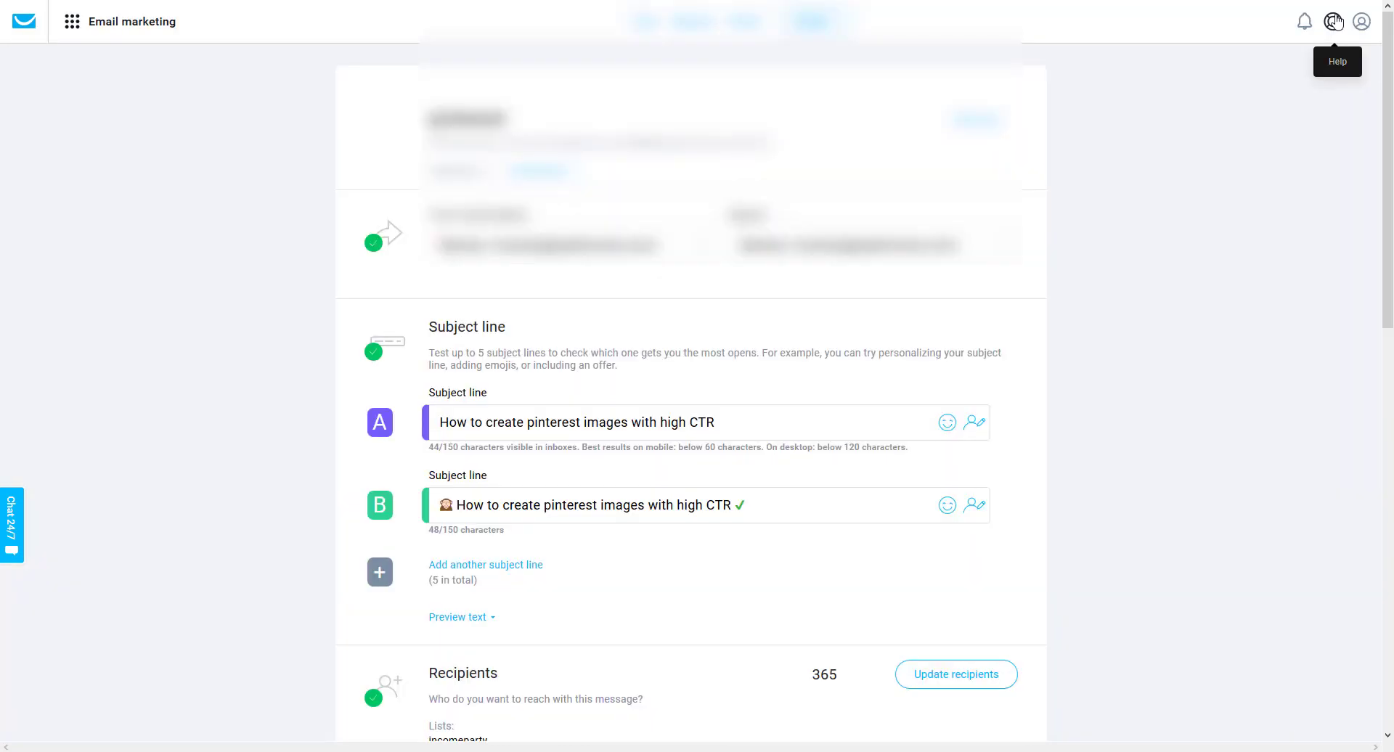
- Open the A/B test configuration and set the test group size to 50% of the recipients
{"action": "scroll", "coordinate": [1088, 434], "scroll_direction": "down", "scroll_amount": 3}
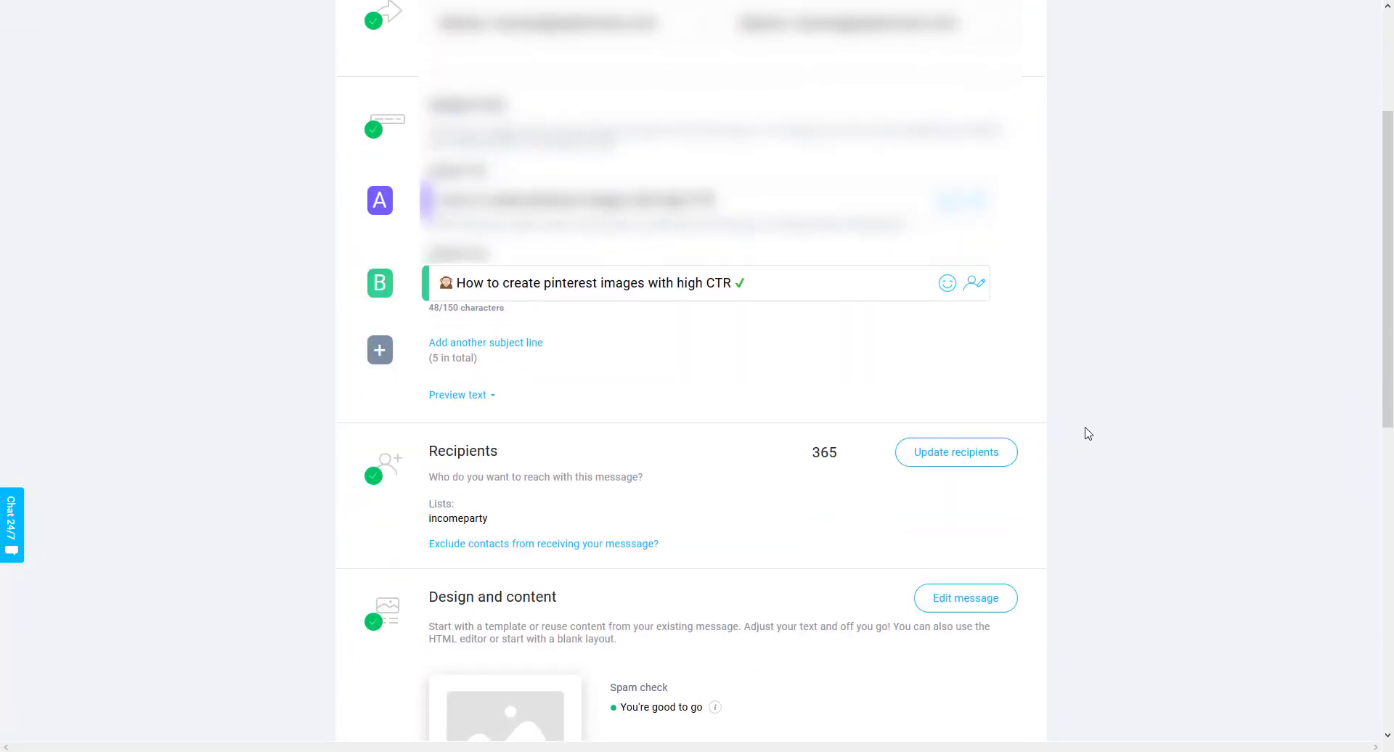
{"action": "scroll", "coordinate": [1088, 434], "scroll_direction": "down", "scroll_amount": 3}
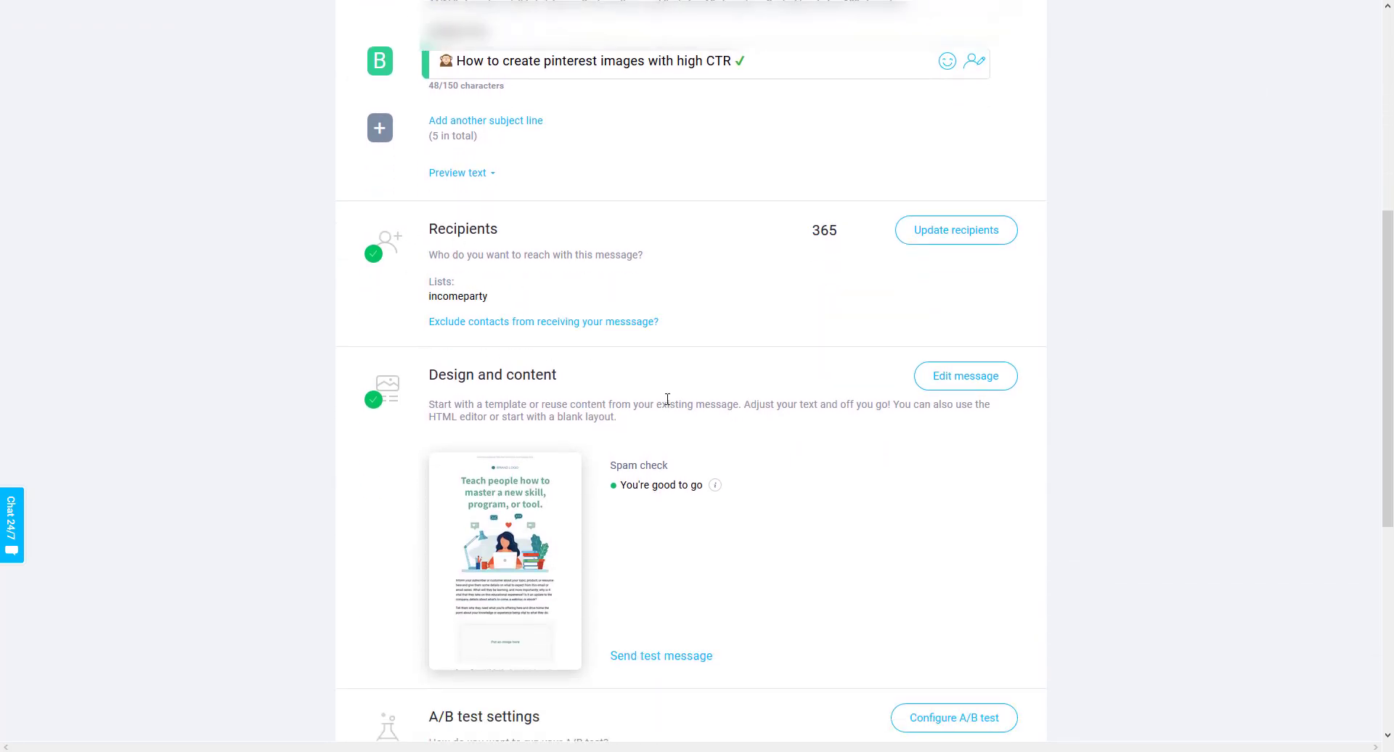
{"action": "scroll", "coordinate": [806, 352], "scroll_direction": "down", "scroll_amount": 3}
{"action": "scroll", "coordinate": [698, 321], "scroll_direction": "down", "scroll_amount": 3}
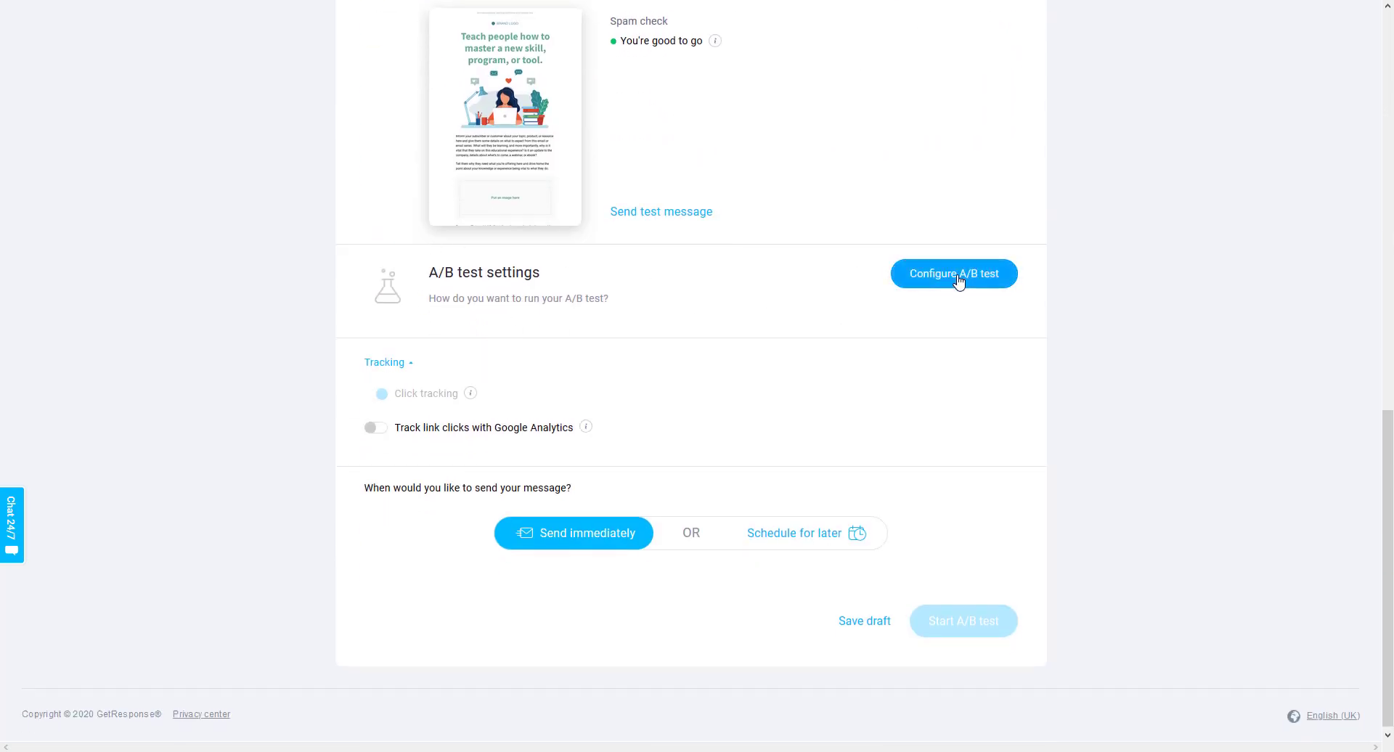
{"action": "left_click", "coordinate": [959, 282]}
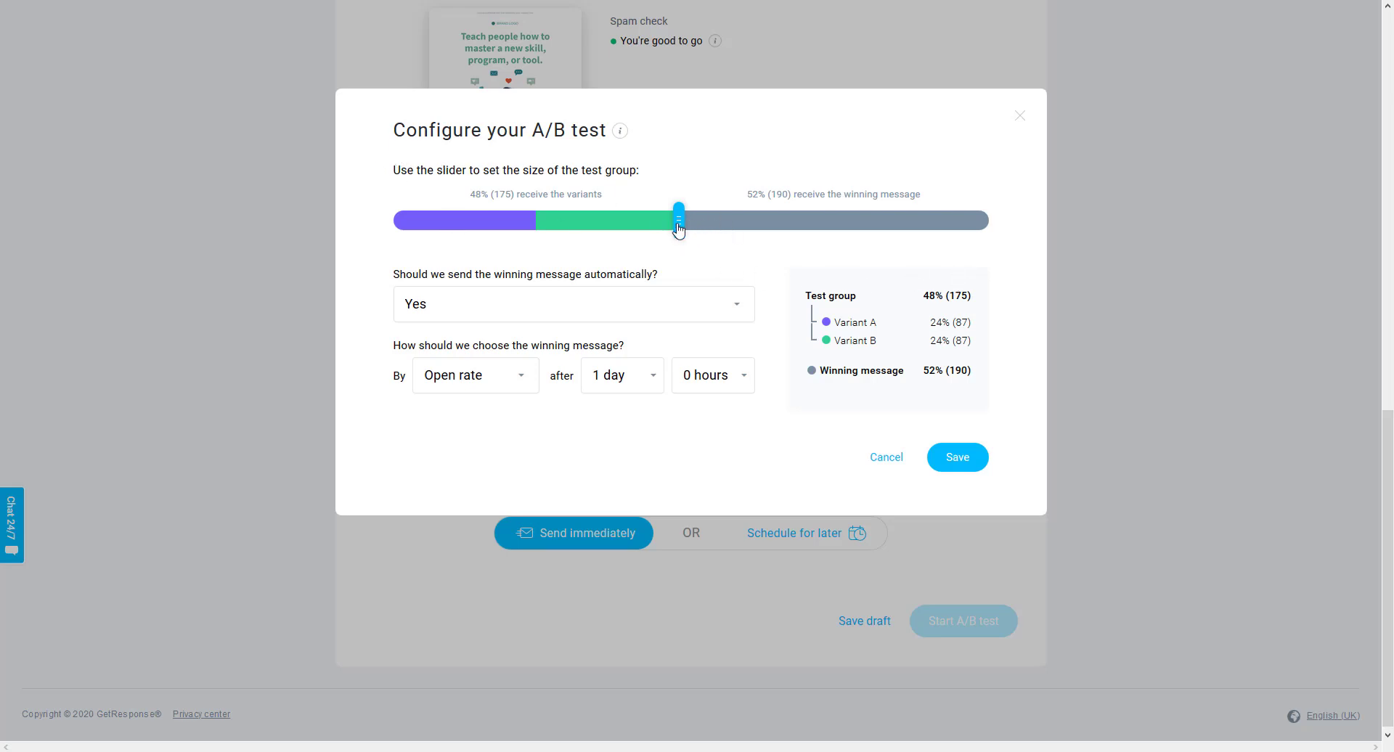
{"action": "left_click_drag", "start_coordinate": [678, 227], "coordinate": [729, 220]}
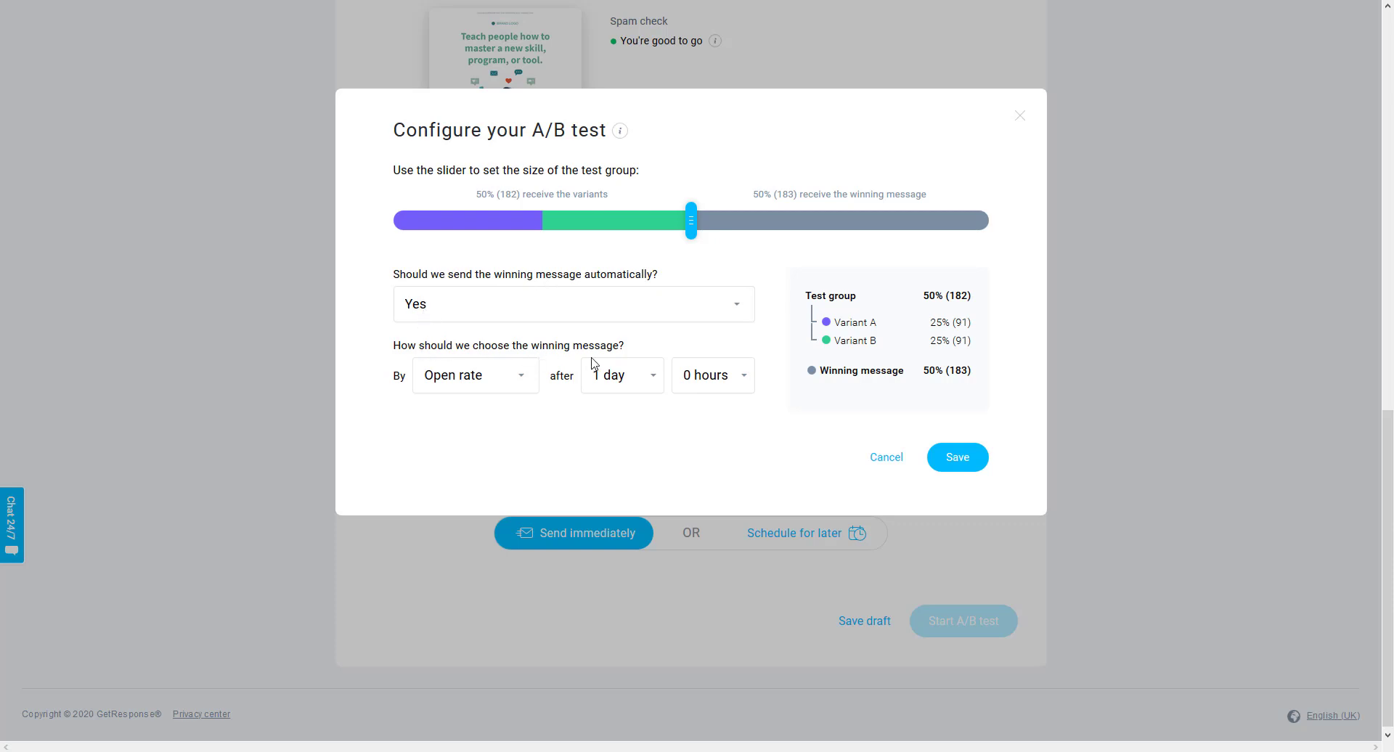
- Have the winning message chosen by open rate after 0 days and 5 hours, and save the A/B test settings
{"action": "left_click", "coordinate": [477, 375]}
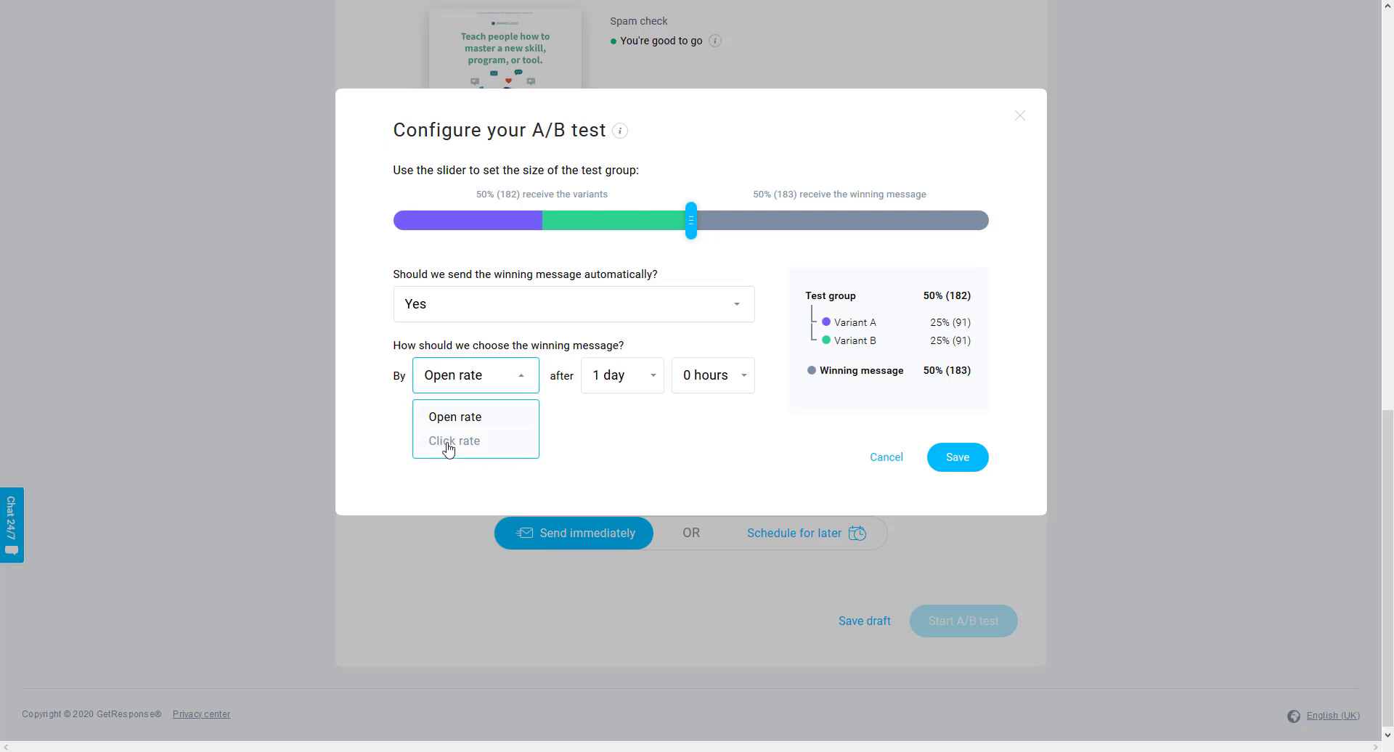
{"action": "left_click", "coordinate": [699, 446]}
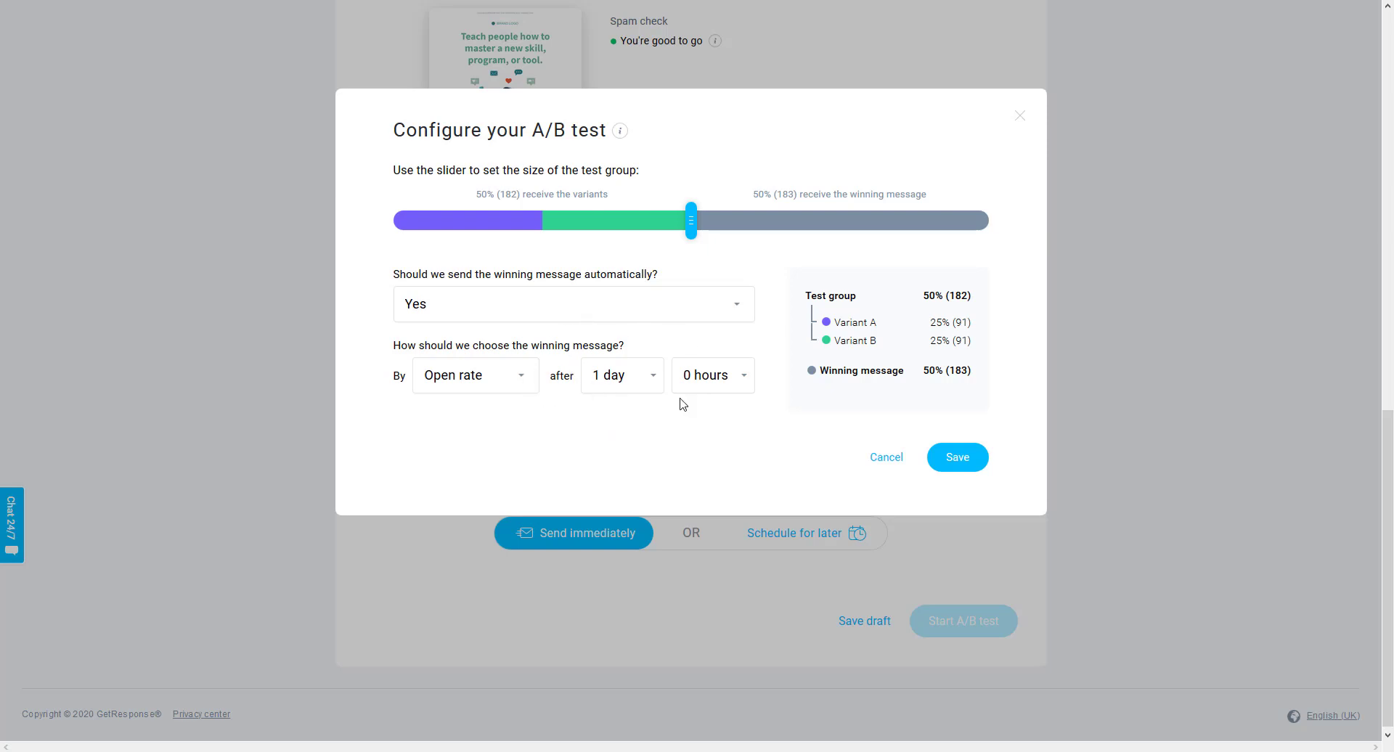
{"action": "left_click", "coordinate": [625, 393]}
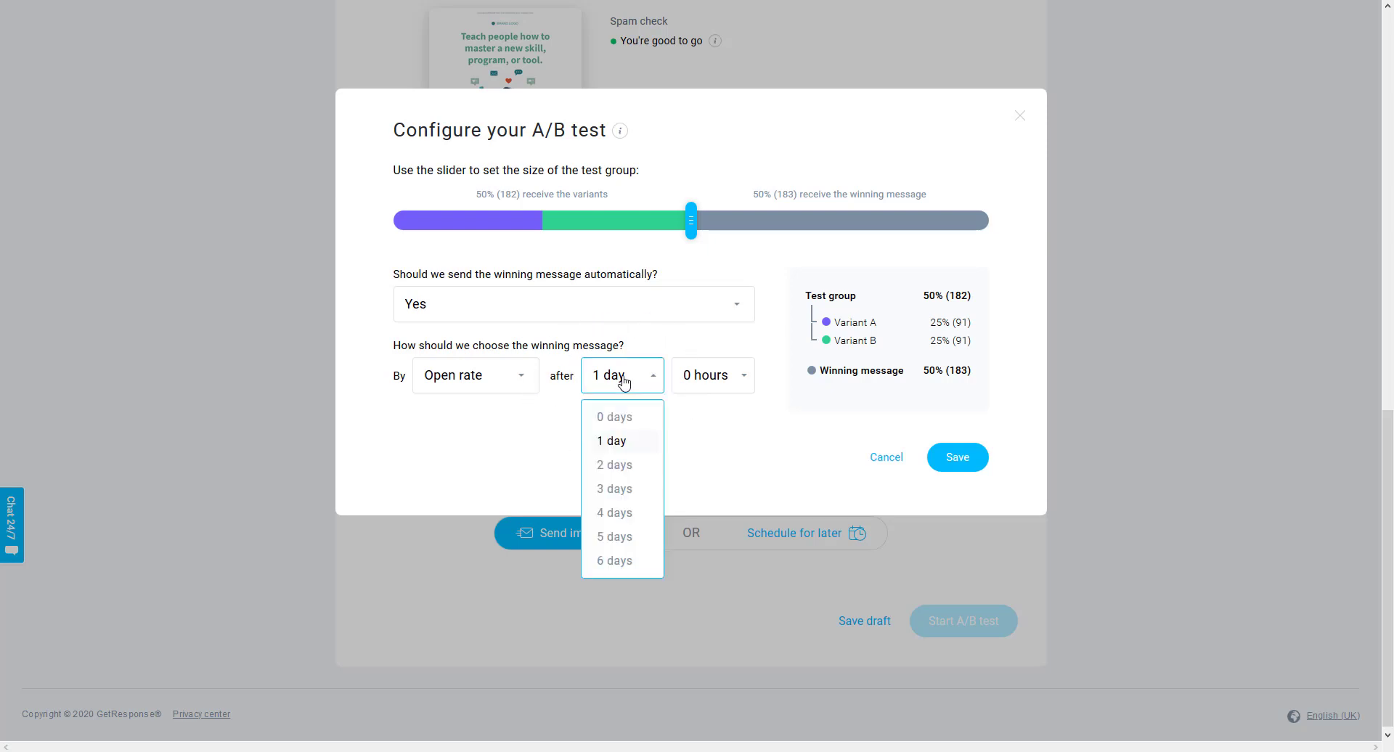
{"action": "left_click", "coordinate": [615, 421]}
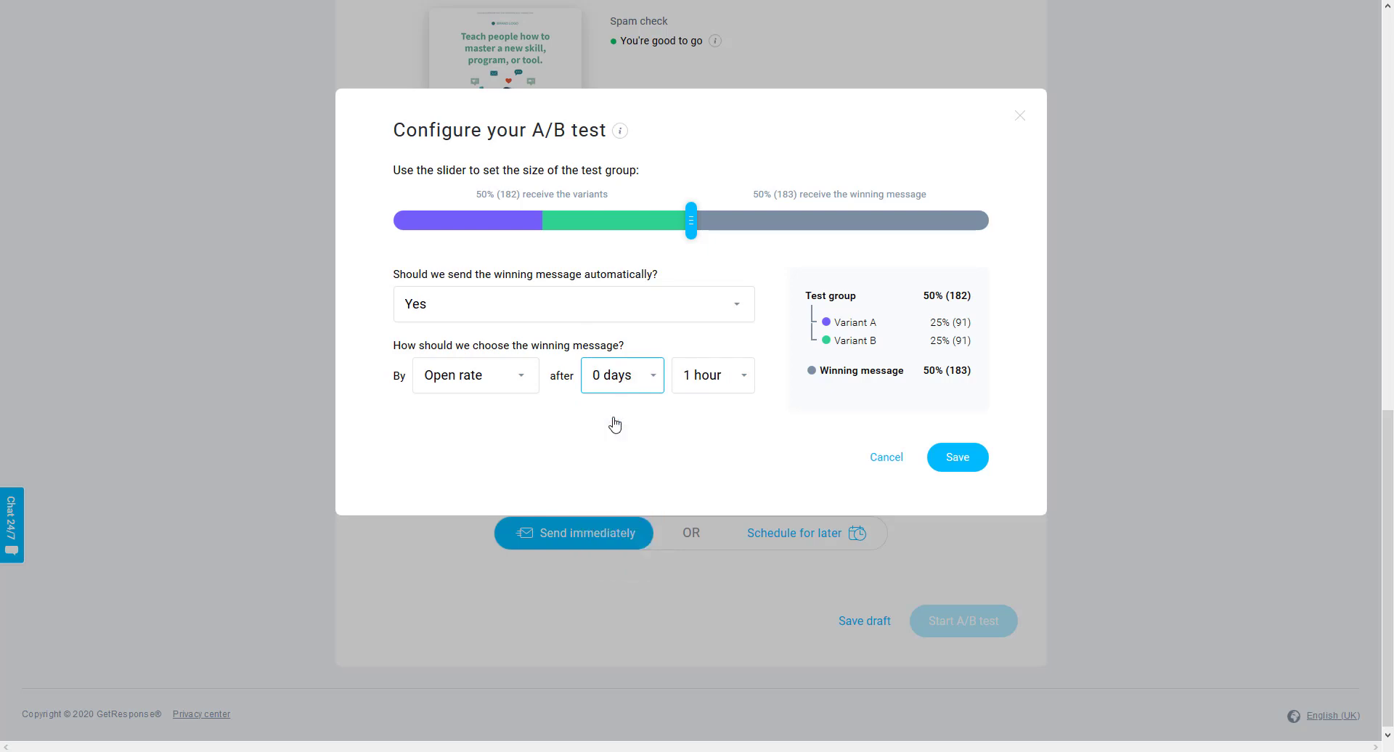
{"action": "left_click", "coordinate": [700, 383]}
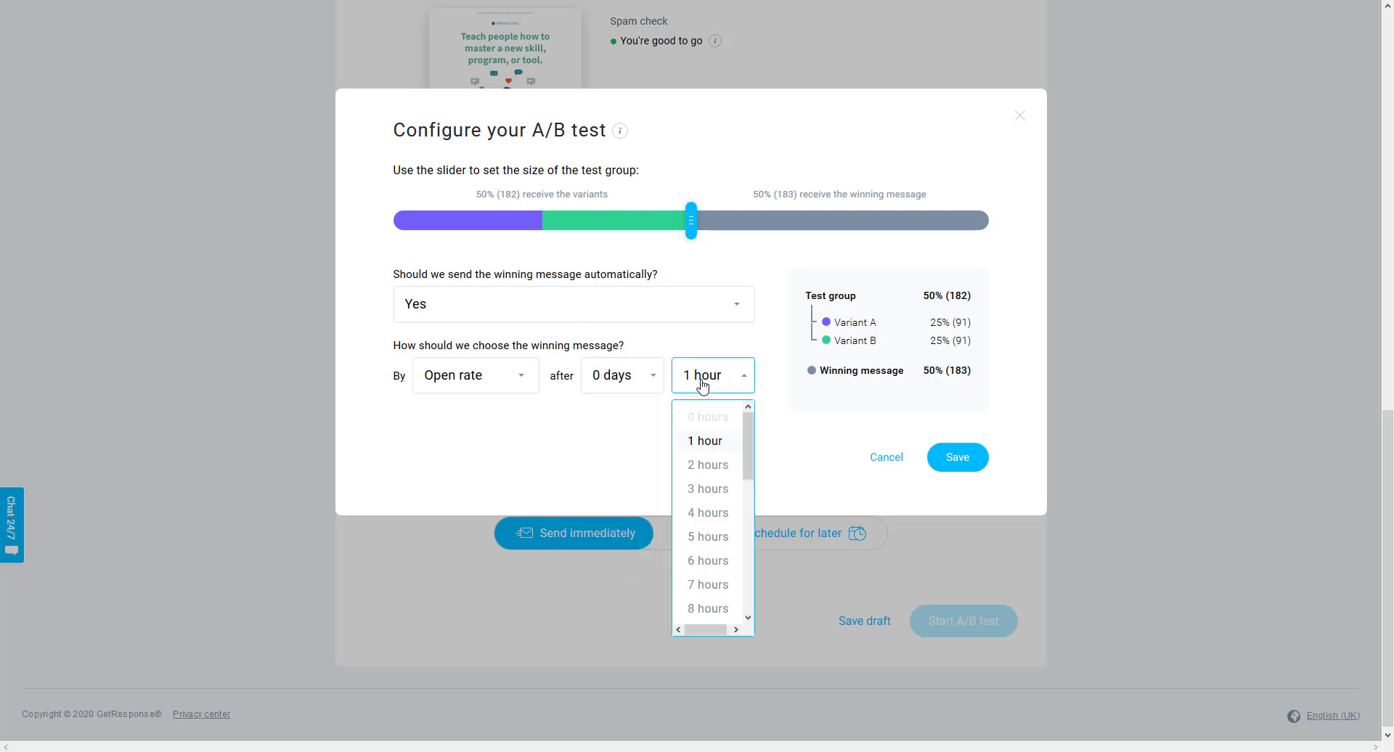
{"action": "left_click", "coordinate": [712, 537]}
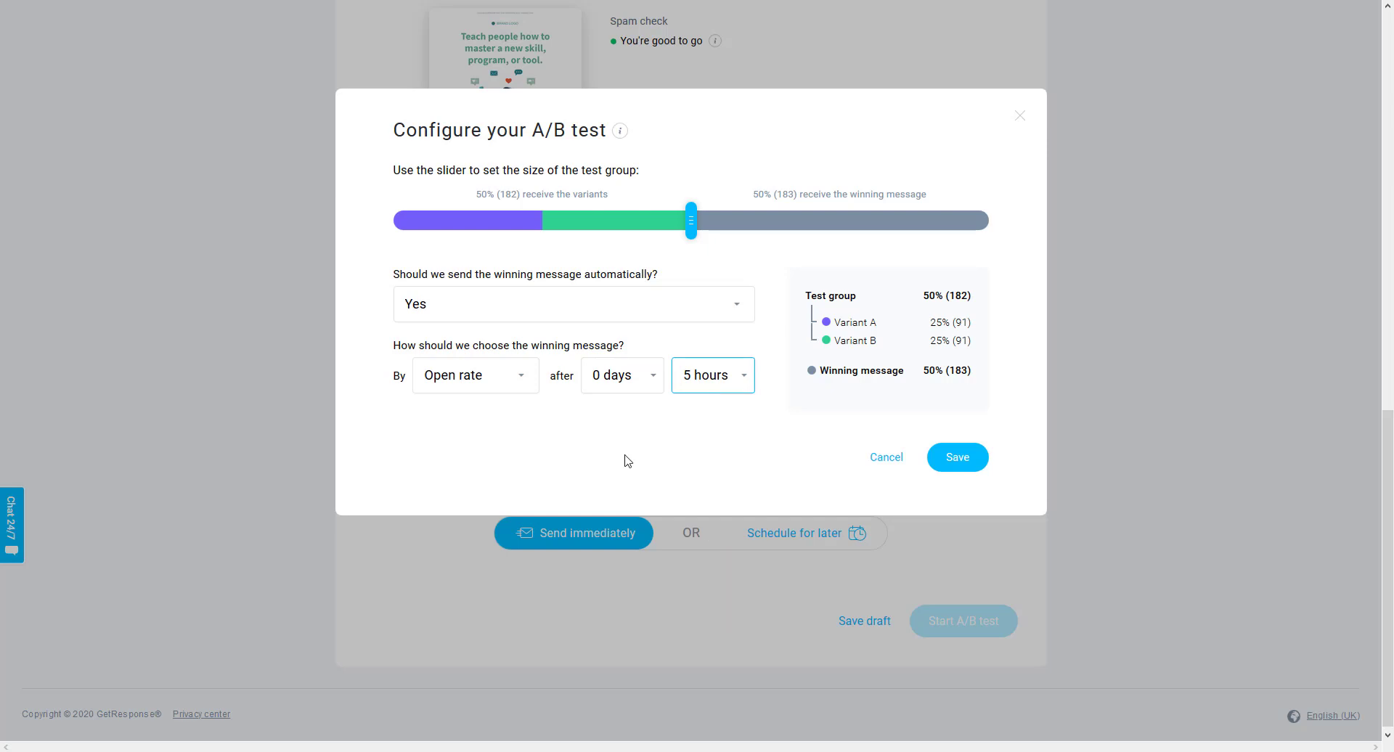
{"action": "left_click", "coordinate": [958, 458]}
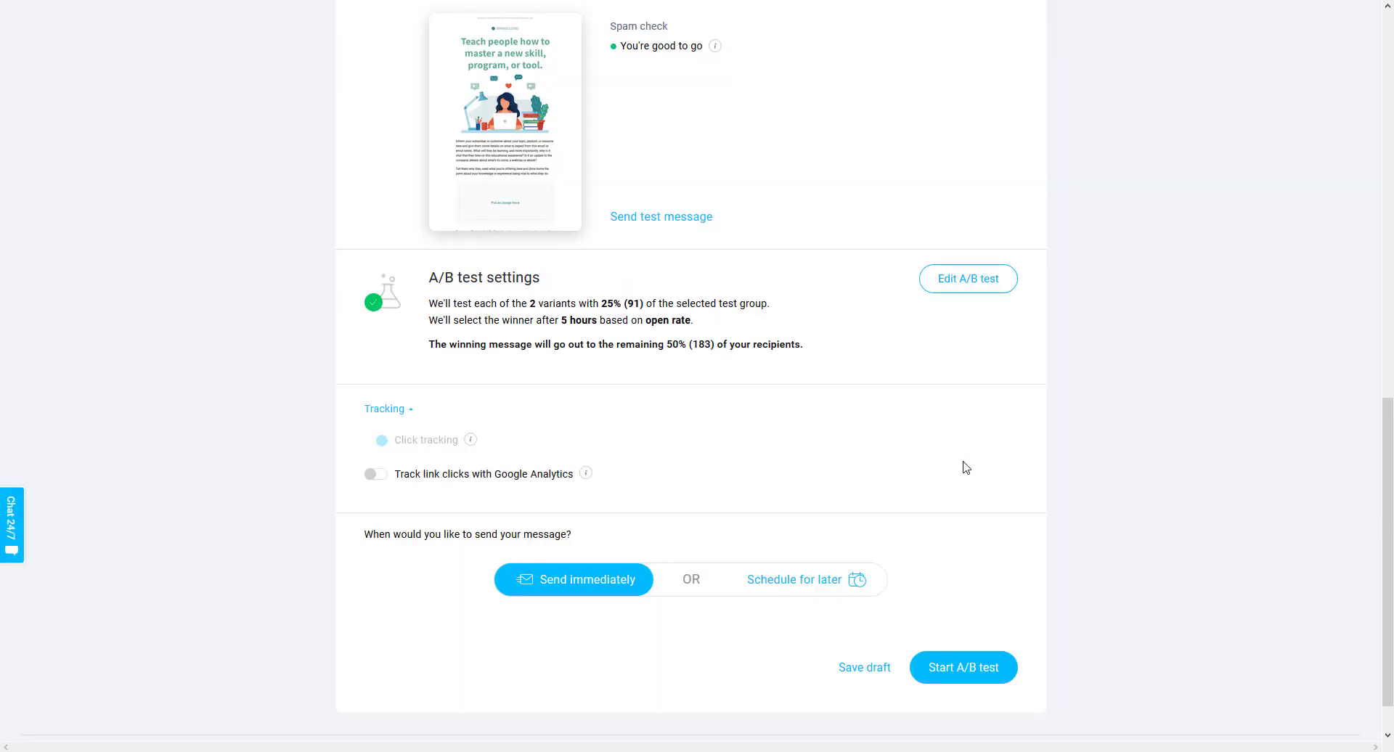
- Choose to schedule the message for later and set the send time to 18:00 on 10 Sep 2020
{"action": "scroll", "coordinate": [959, 468], "scroll_direction": "down", "scroll_amount": 1}
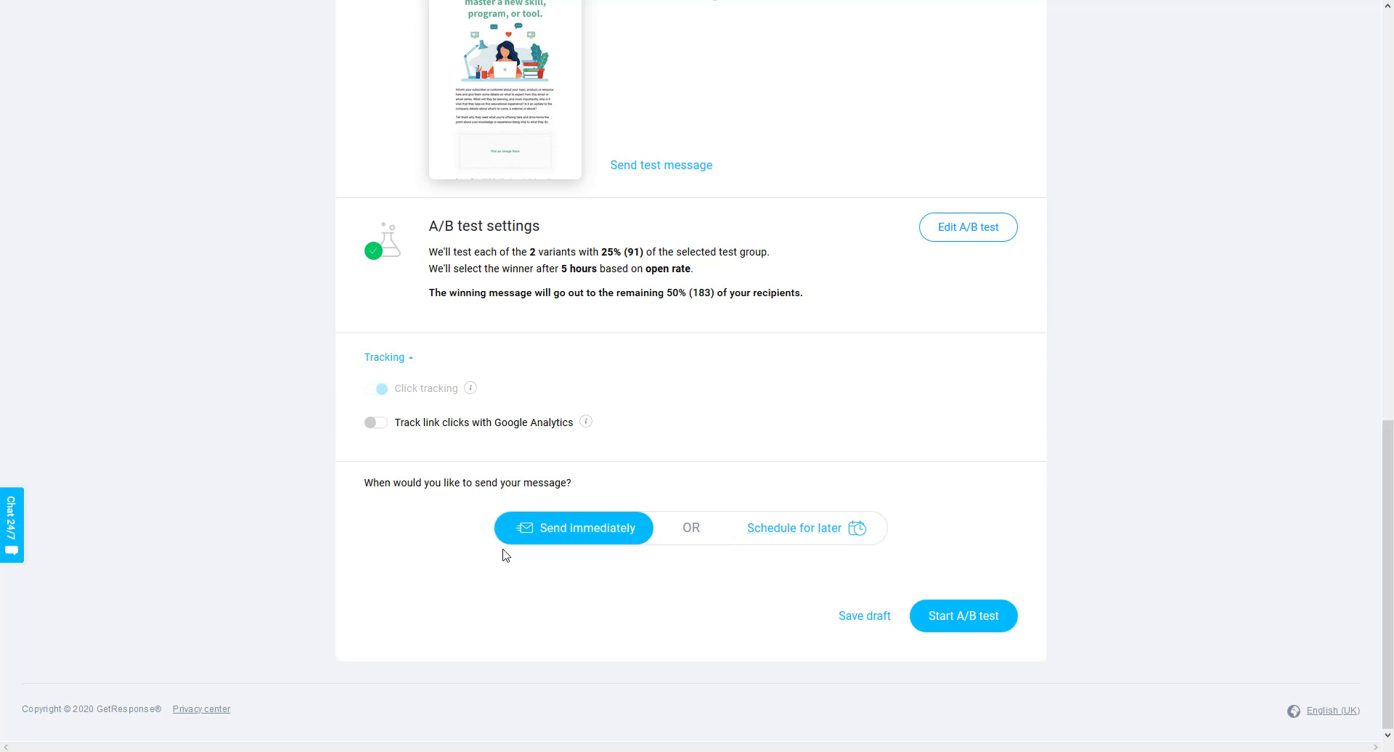
{"action": "left_click", "coordinate": [781, 537]}
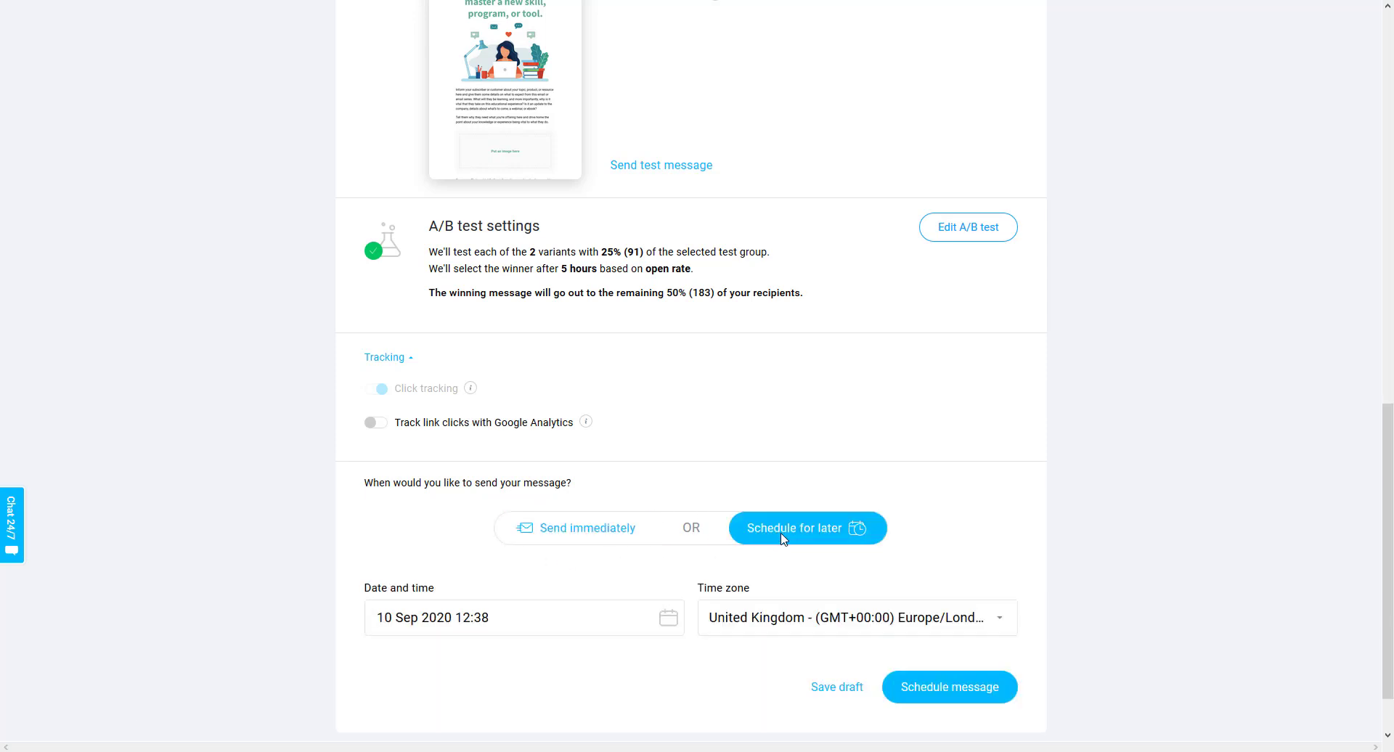
{"action": "scroll", "coordinate": [541, 562], "scroll_direction": "down", "scroll_amount": 1}
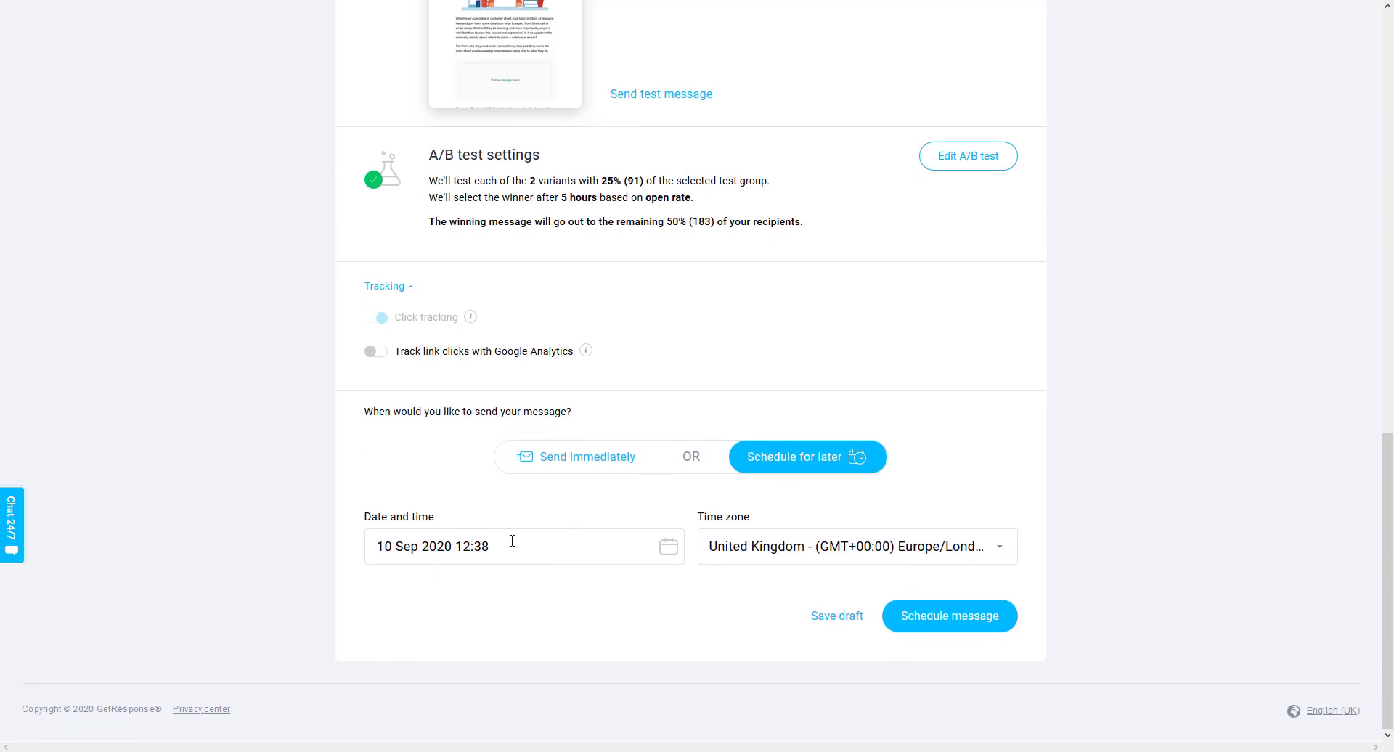
{"action": "left_click", "coordinate": [460, 549]}
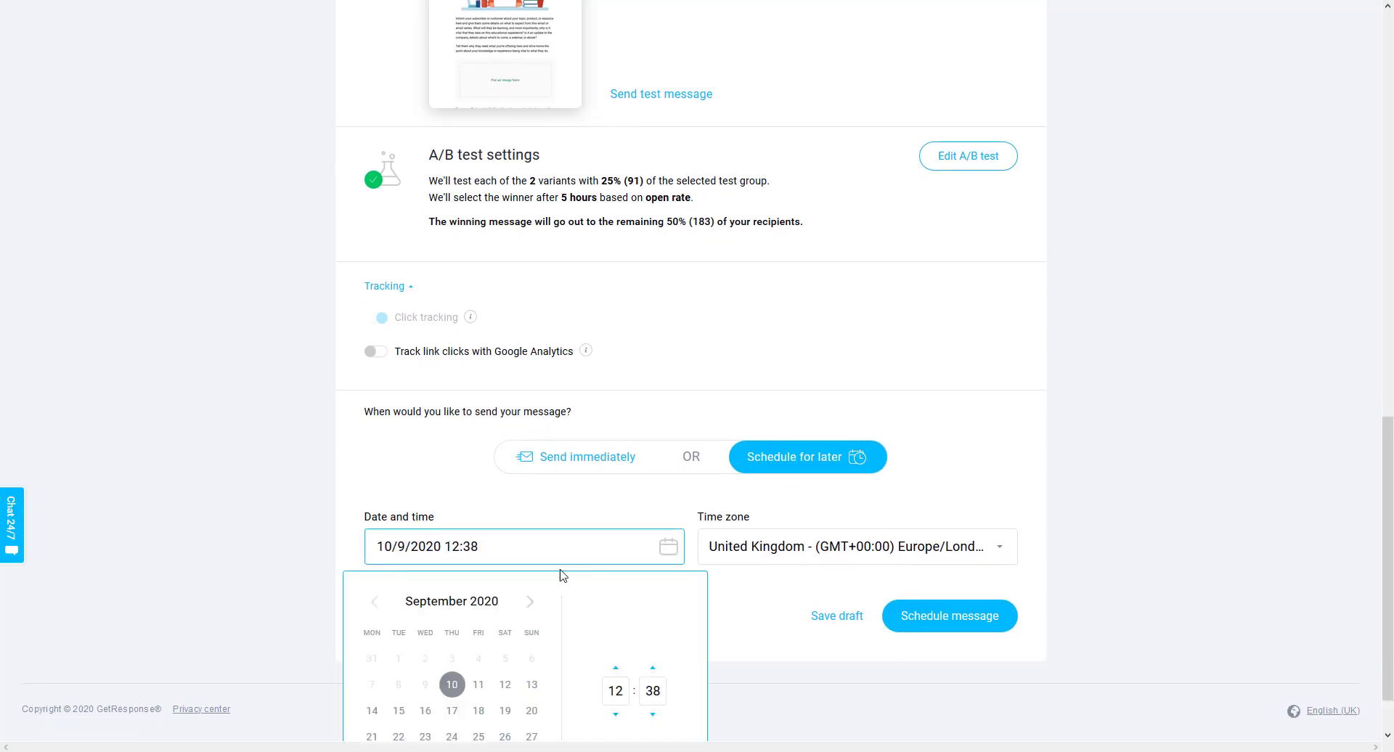
{"action": "scroll", "coordinate": [562, 574], "scroll_direction": "down", "scroll_amount": 1}
{"action": "left_click", "coordinate": [611, 619]}
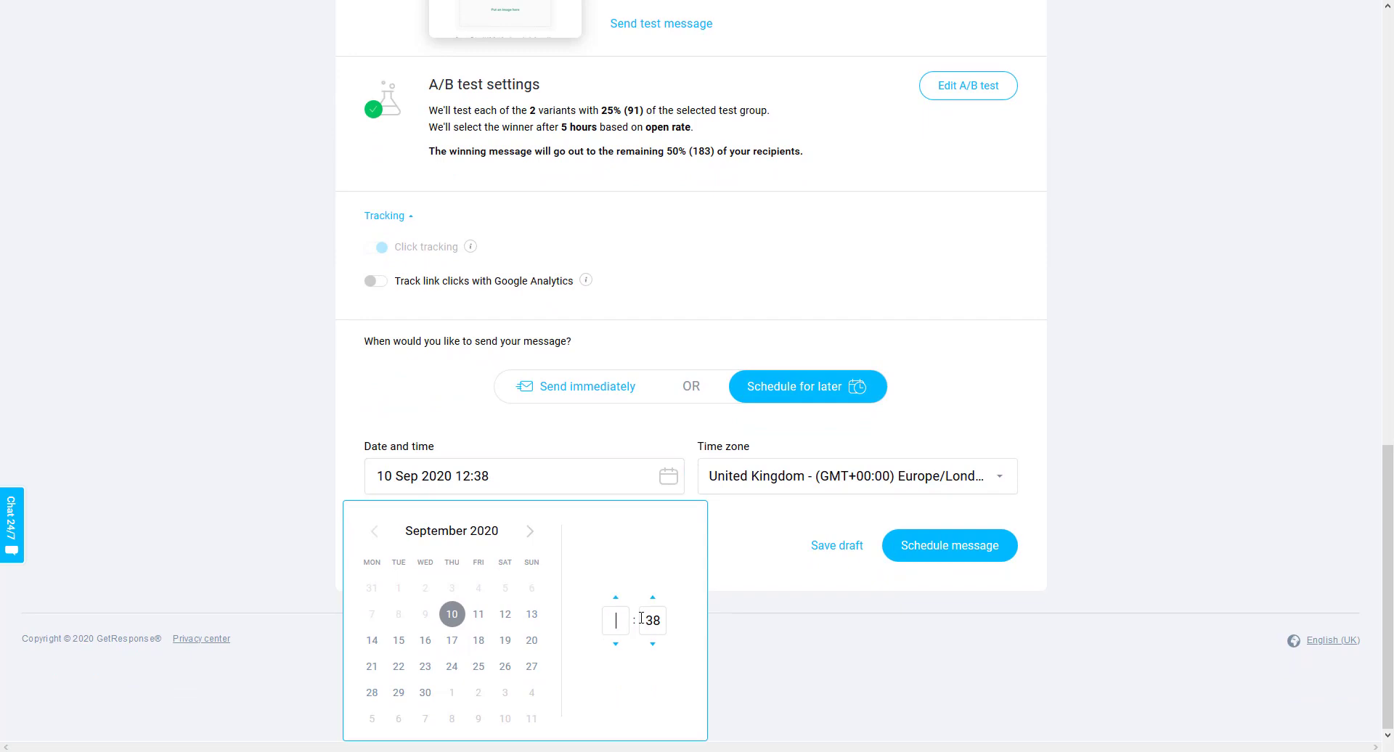
{"action": "type", "text": "18"}
{"action": "key", "text": "Tab"}
{"action": "type", "text": "00"}
{"action": "left_click", "coordinate": [769, 570]}
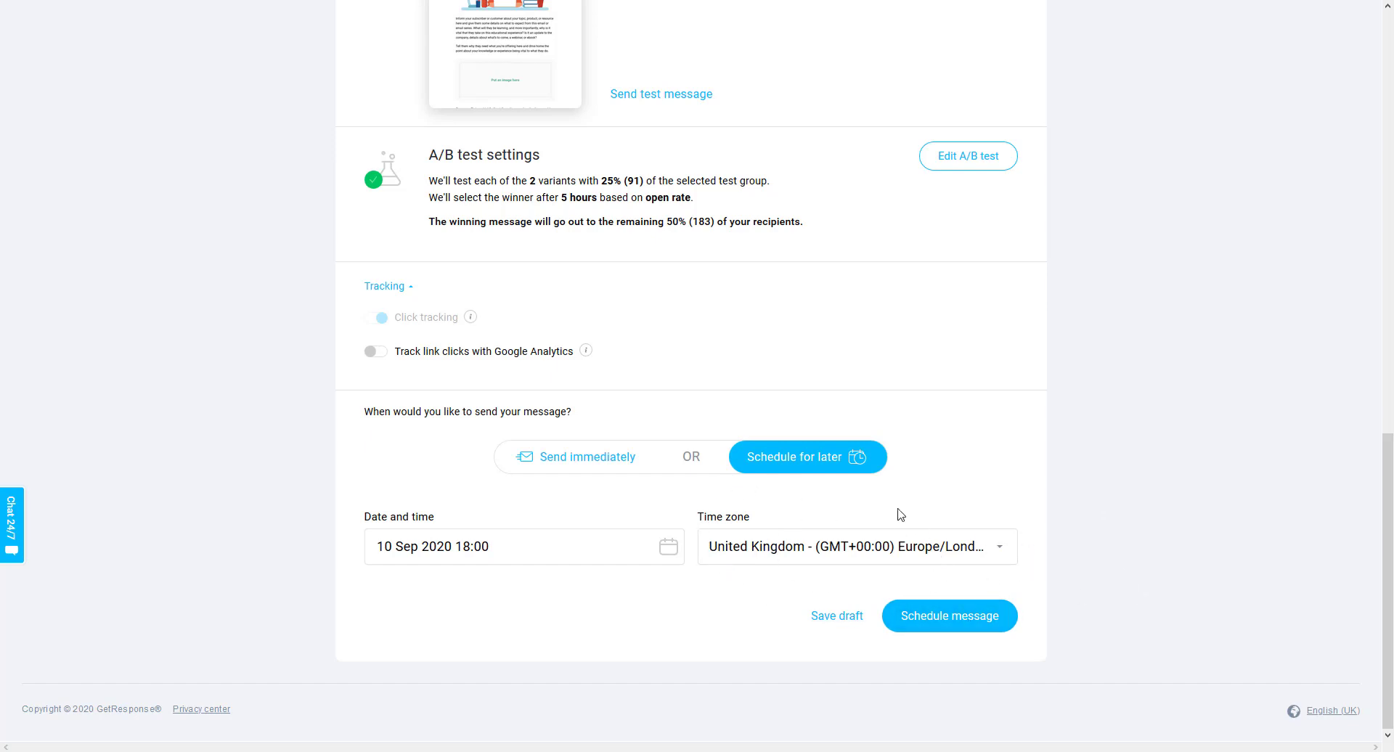
- Look through the United States time zones offered for the schedule and review the message setup back up to the subject lines
{"action": "left_click", "coordinate": [858, 555]}
{"action": "scroll", "coordinate": [858, 555], "scroll_direction": "down", "scroll_amount": 4}
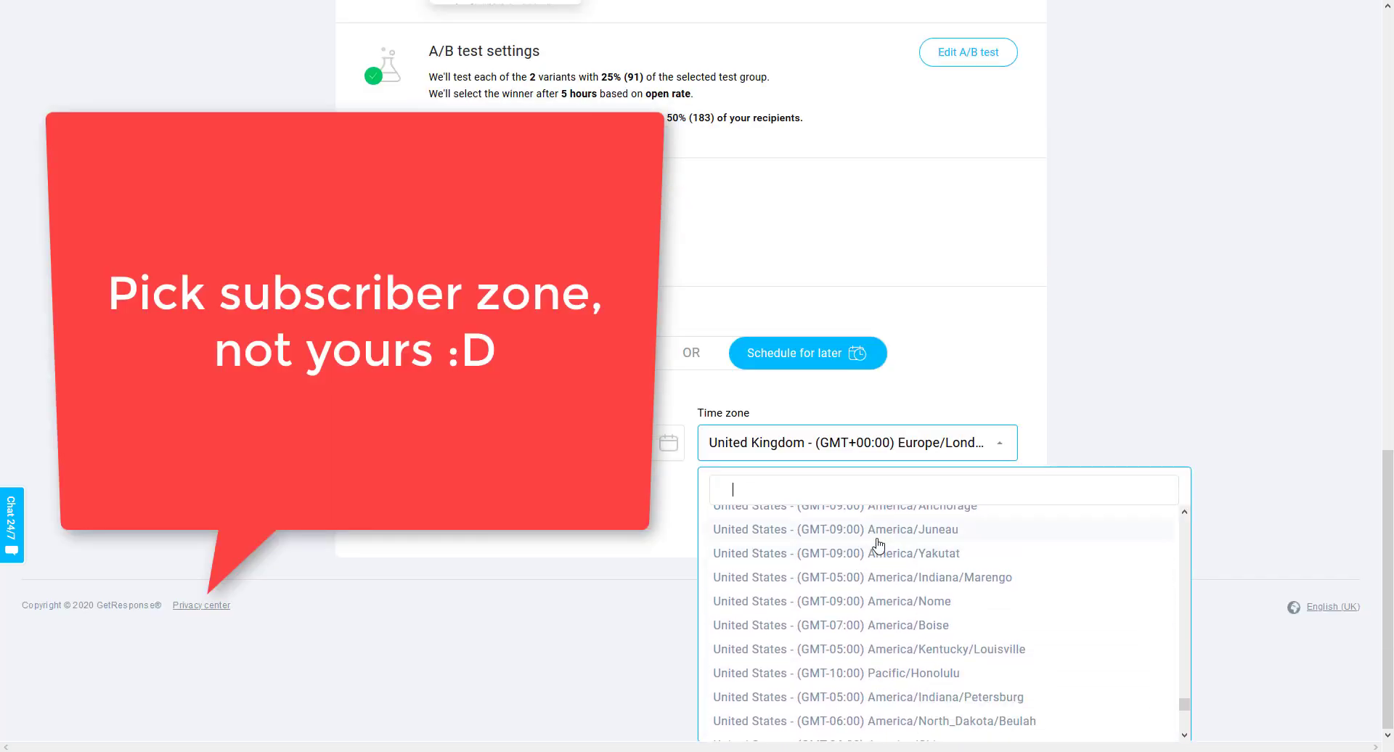
{"action": "left_click", "coordinate": [990, 368]}
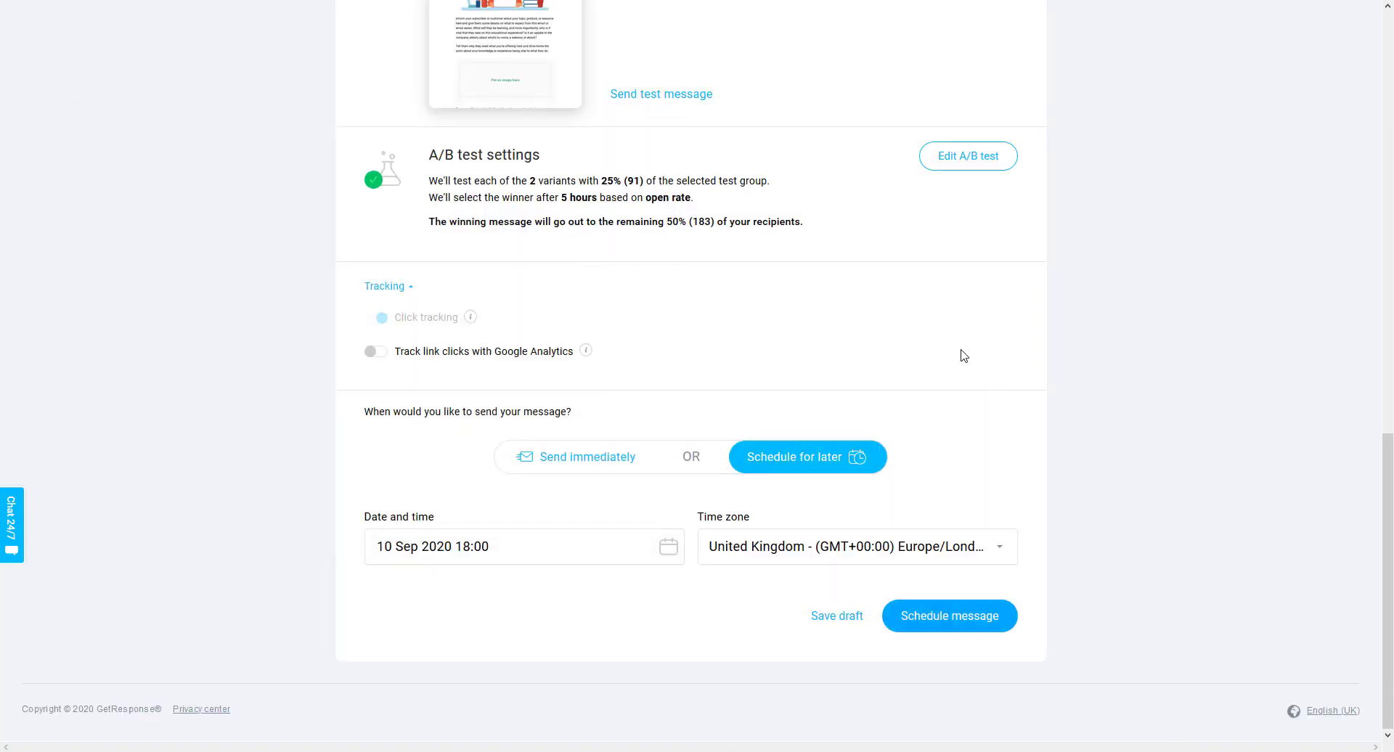
{"action": "scroll", "coordinate": [962, 360], "scroll_direction": "up", "scroll_amount": 9}
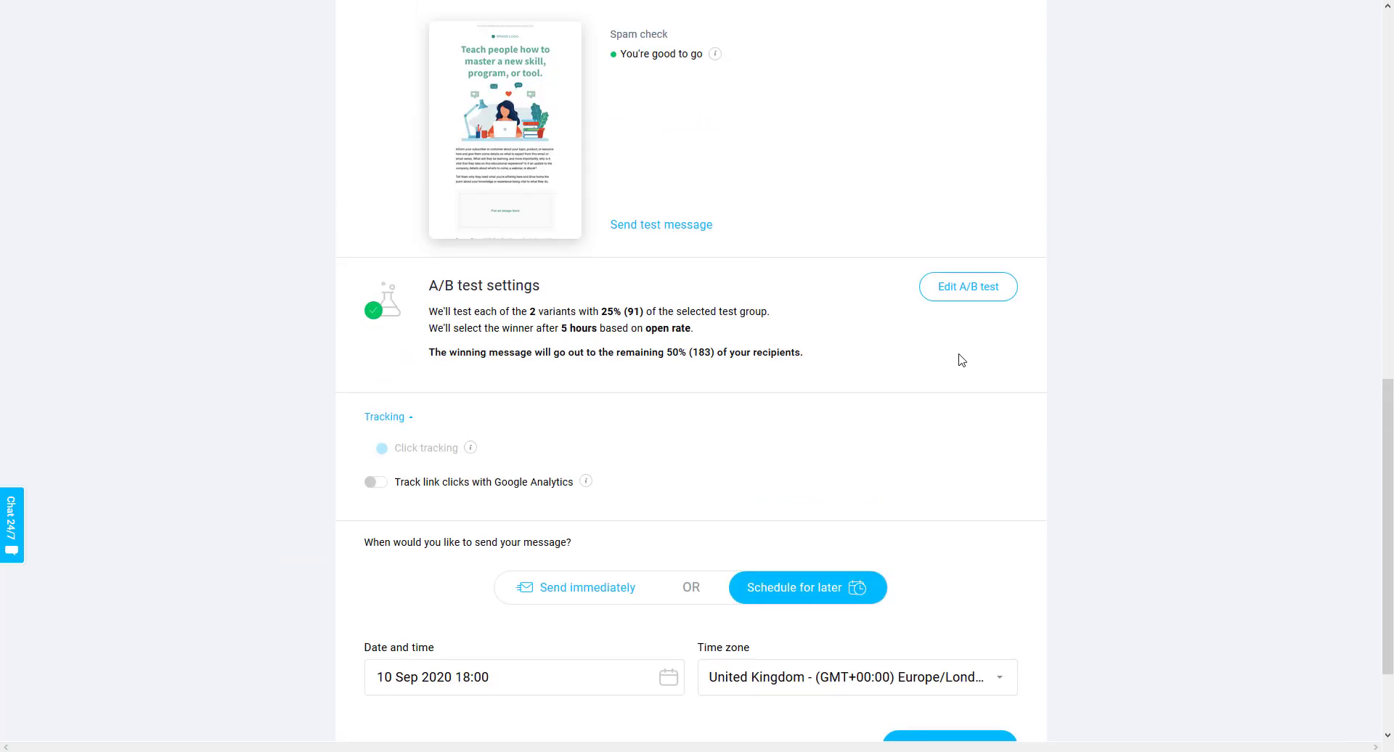
{"action": "scroll", "coordinate": [962, 360], "scroll_direction": "up", "scroll_amount": 1}
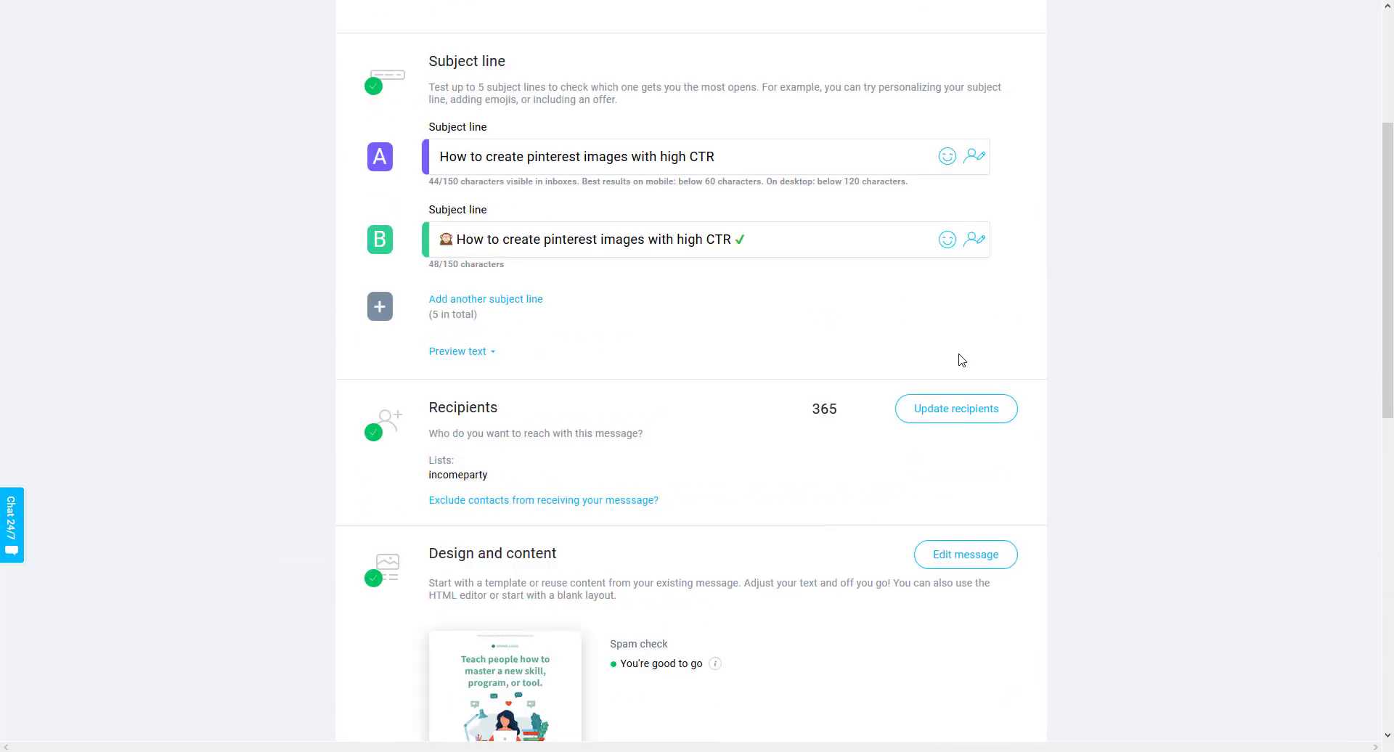